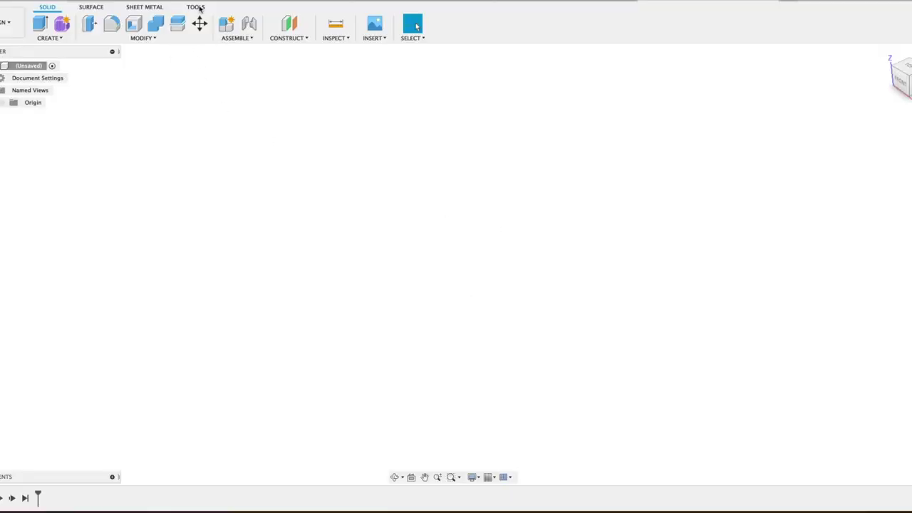
# - Run the SpurGear sample script from the Scripts and Add-Ins manager
pyautogui.click(199, 8)
pyautogui.click(80, 38)
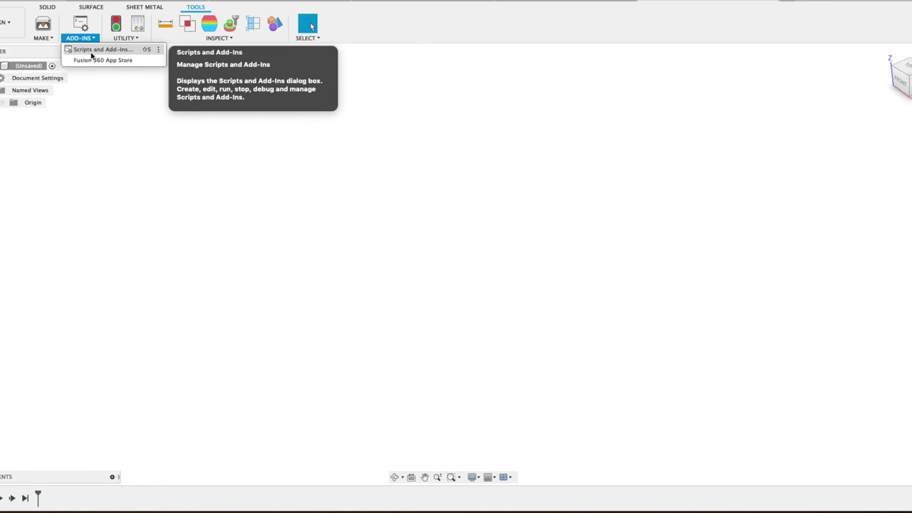
pyautogui.click(91, 50)
pyautogui.click(246, 158)
pyautogui.click(246, 168)
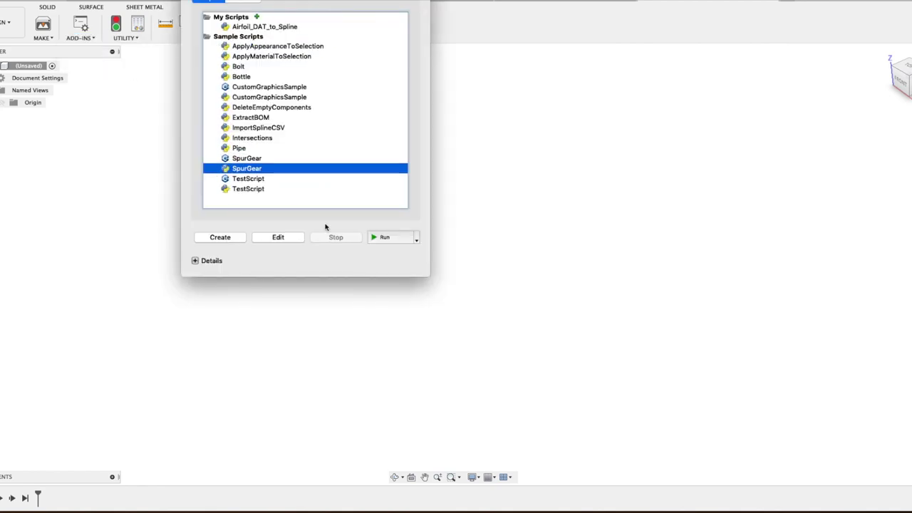
pyautogui.click(385, 237)
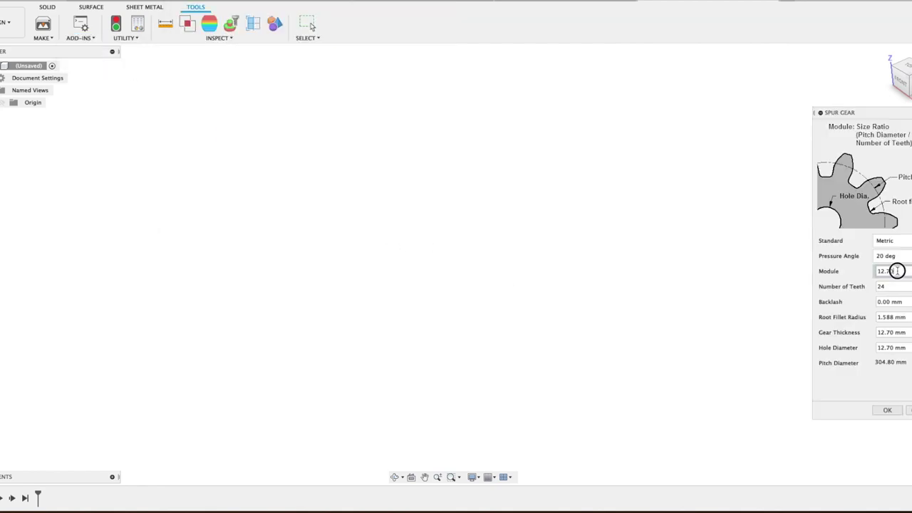
# - Enter the gear values: module 5, 12 teeth, backlash 1, root fillet 0
pyautogui.moveTo(897, 271); pyautogui.dragTo(859, 273)
pyautogui.write('12')
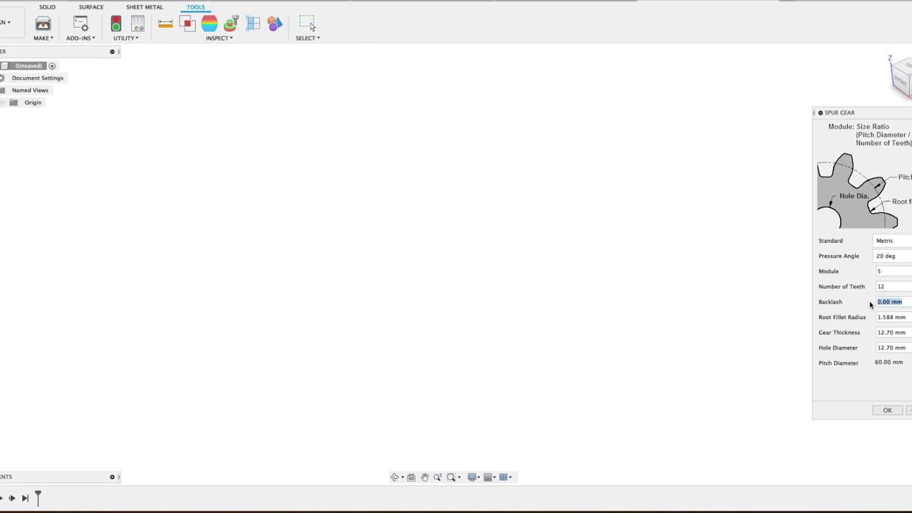
pyautogui.write('1')
pyautogui.moveTo(901, 317); pyautogui.dragTo(839, 319)
pyautogui.moveTo(894, 335); pyautogui.dragTo(816, 331)
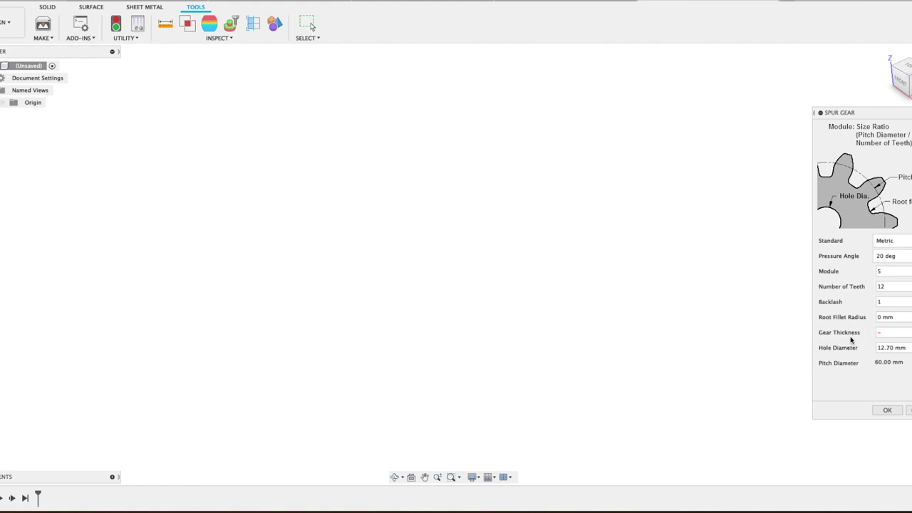
pyautogui.moveTo(910, 348); pyautogui.dragTo(860, 349)
# - Build the gear and roll the timeline back before the tooth pattern
pyautogui.press('Return')
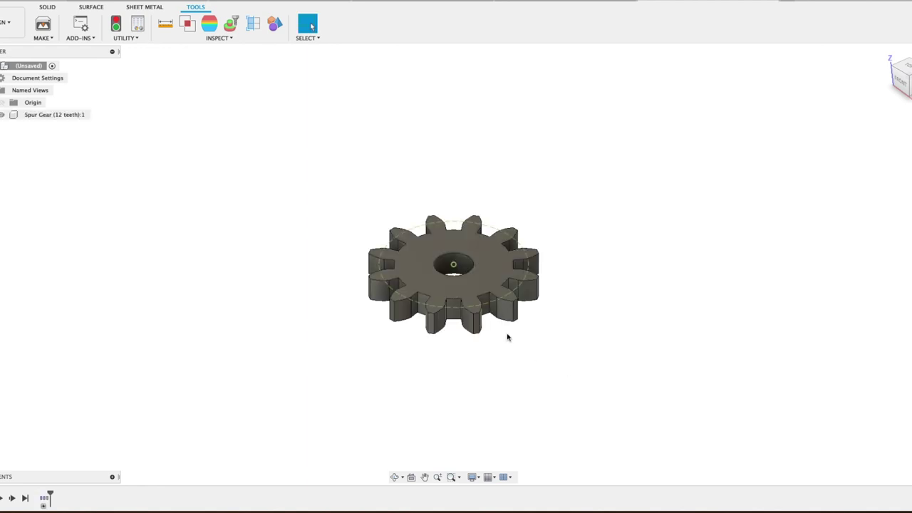
pyautogui.moveTo(122, 500)
pyautogui.mouseDown()
pyautogui.moveTo(95, 500)
pyautogui.moveTo(103, 503)
pyautogui.mouseUp()
pyautogui.rightClick(104, 503)
pyautogui.press('Escape')
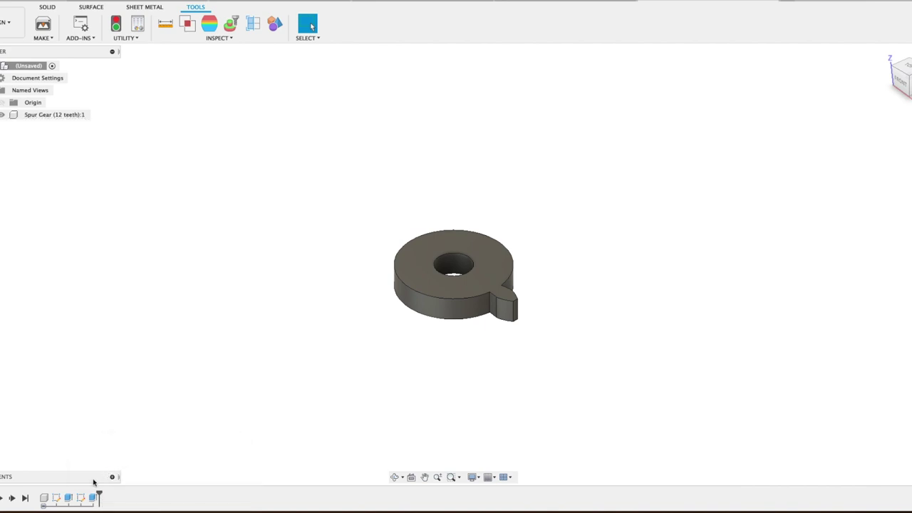
# - Delete the hub body feature from the timeline, confirming the warning
pyautogui.click(70, 498)
pyautogui.rightClick(69, 498)
pyautogui.click(96, 430)
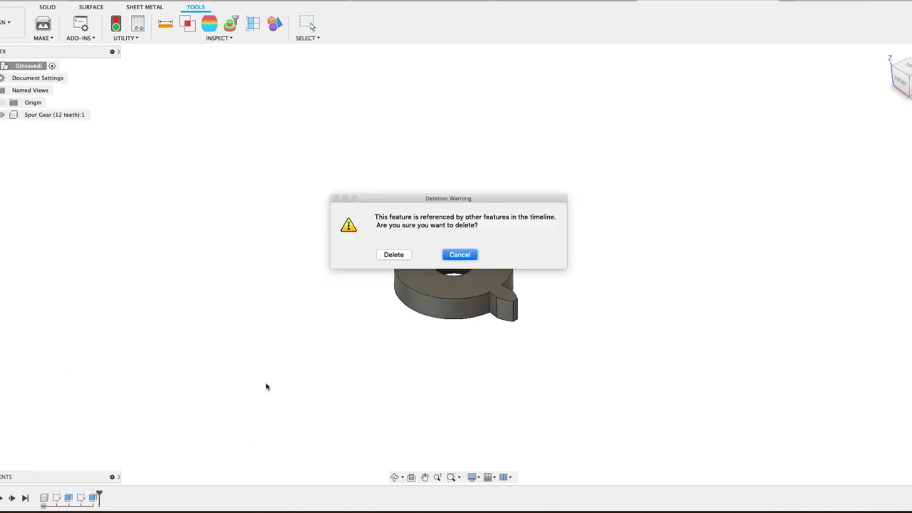
pyautogui.click(393, 255)
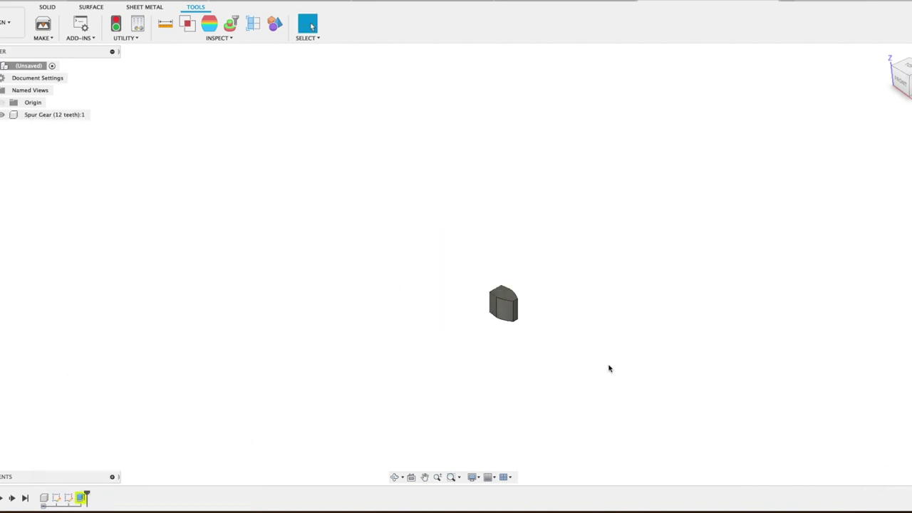
pyautogui.click(47, 7)
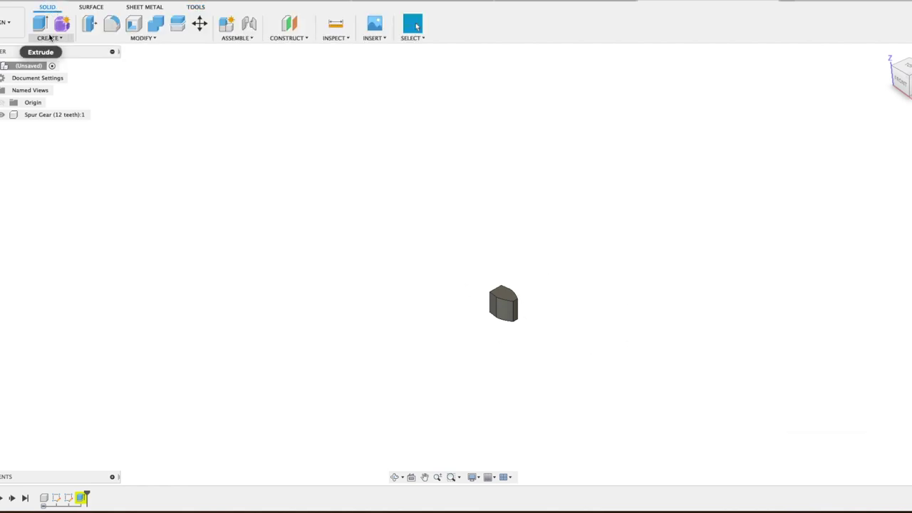
pyautogui.click(48, 38)
# - Start a sketch on the vertical origin plane and draw a 30 mm line from the origin
pyautogui.click(60, 61)
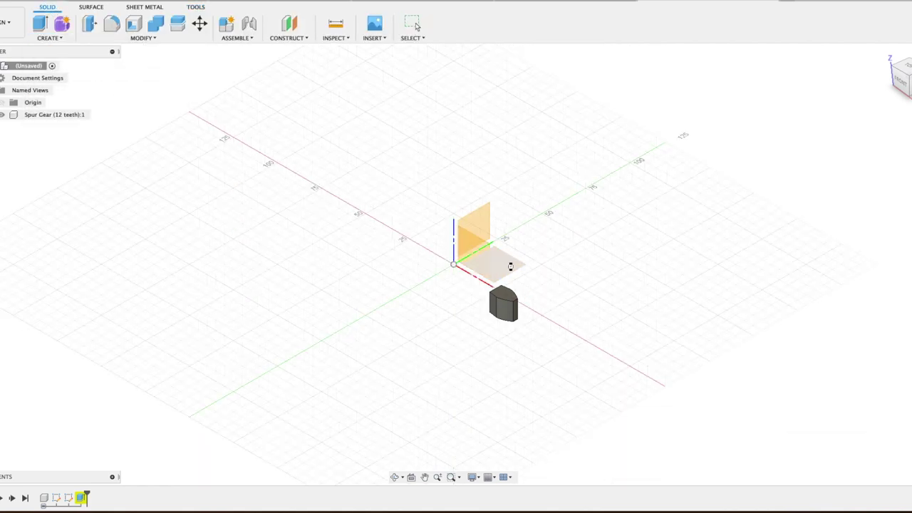
pyautogui.click(456, 260)
pyautogui.click(40, 24)
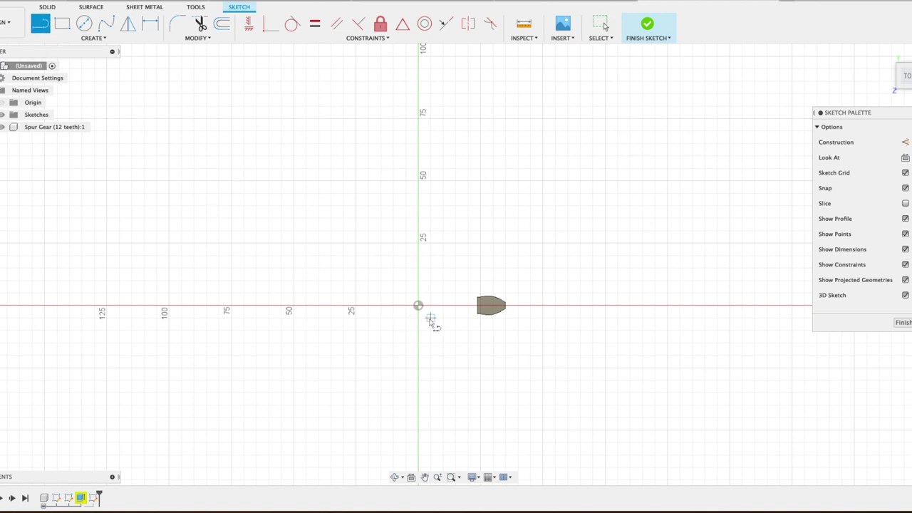
pyautogui.click(418, 306)
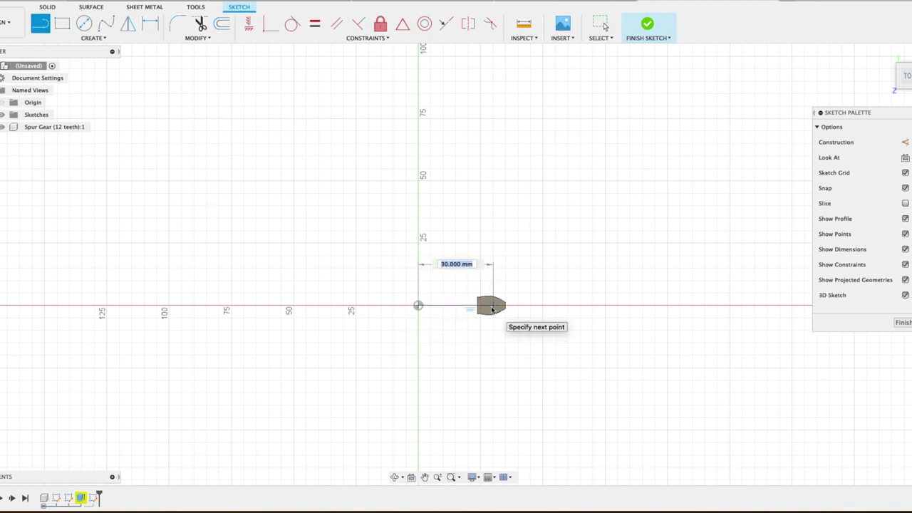
pyautogui.doubleClick(492, 305)
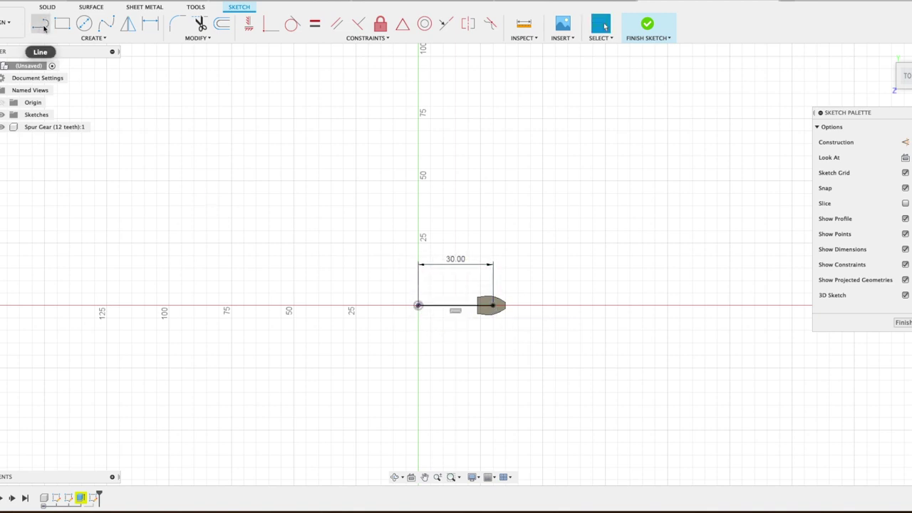
# - Draw a vertical line down from the 30 mm line's end below the tooth
pyautogui.scroll(3, 451, 269)
pyautogui.moveTo(452, 269); pyautogui.dragTo(409, 170, button='middle')
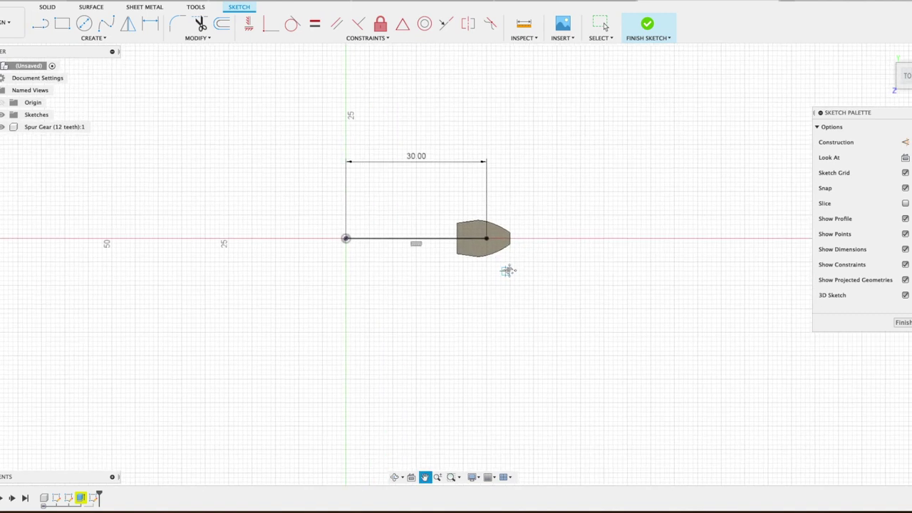
pyautogui.click(487, 238)
pyautogui.click(487, 303)
pyautogui.rightClick(491, 303)
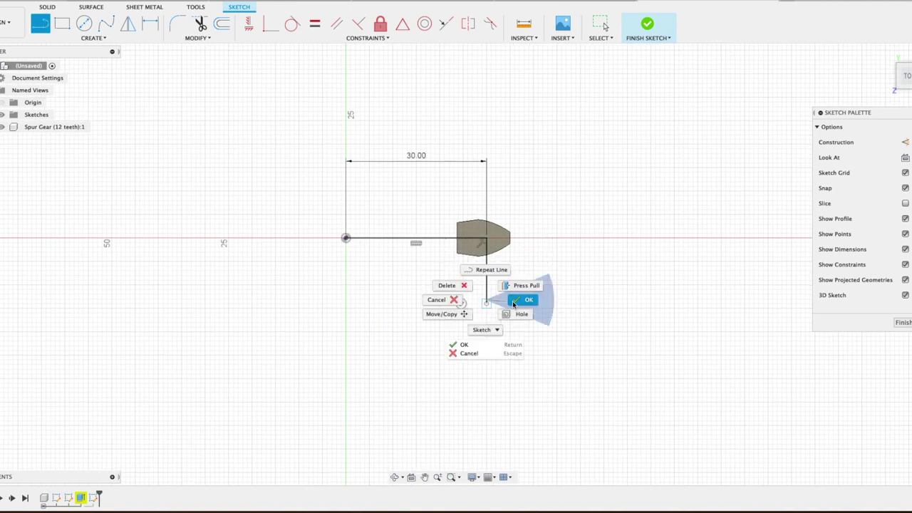
pyautogui.click(512, 296)
# - Draw a second vertical line down from the tooth's back edge and finish the sketch
pyautogui.scroll(5, 499, 293)
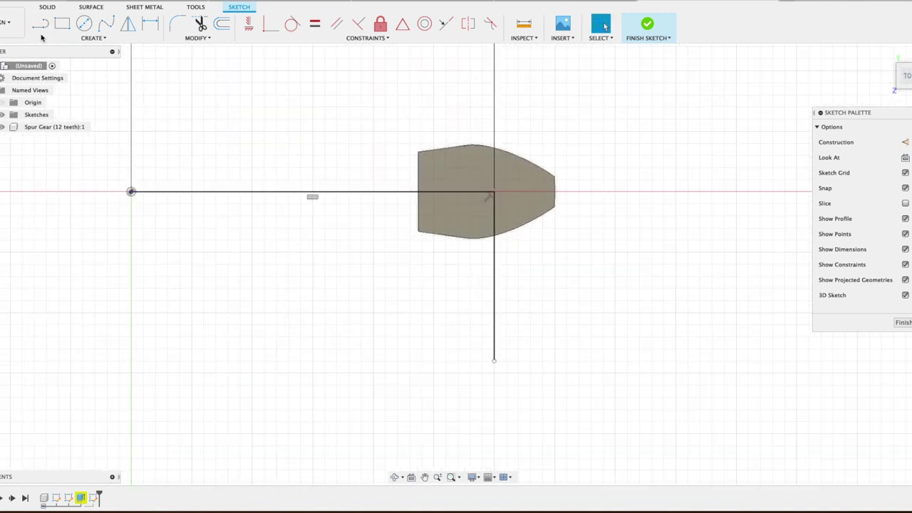
pyautogui.press('l')
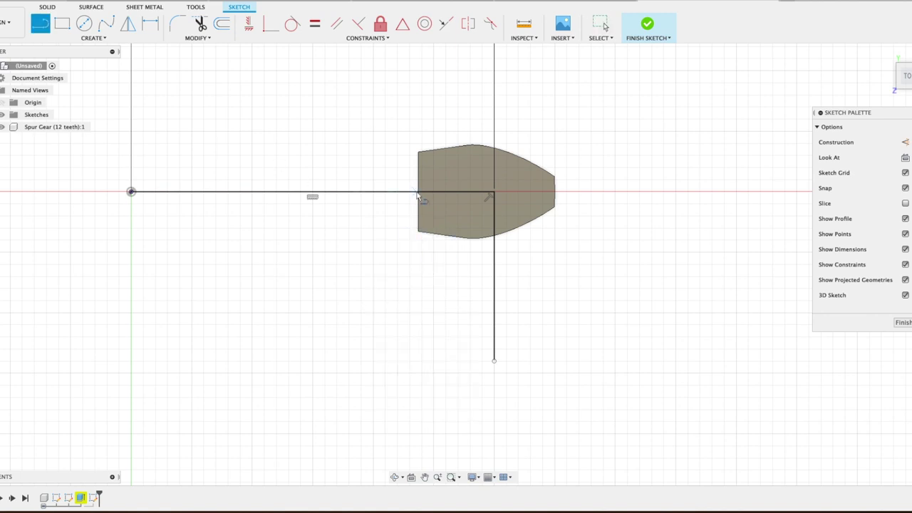
pyautogui.scroll(5, 419, 195)
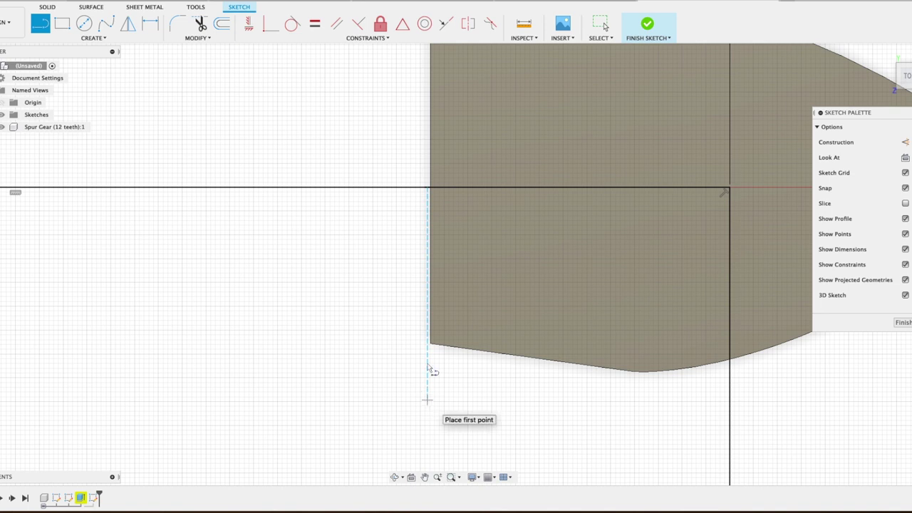
pyautogui.scroll(4, 427, 191)
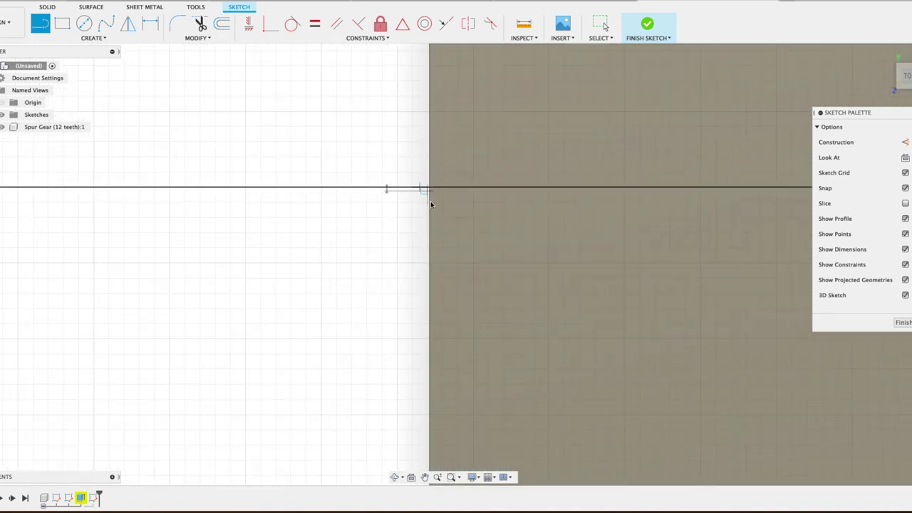
pyautogui.click(430, 188)
pyautogui.scroll(-4, 428, 301)
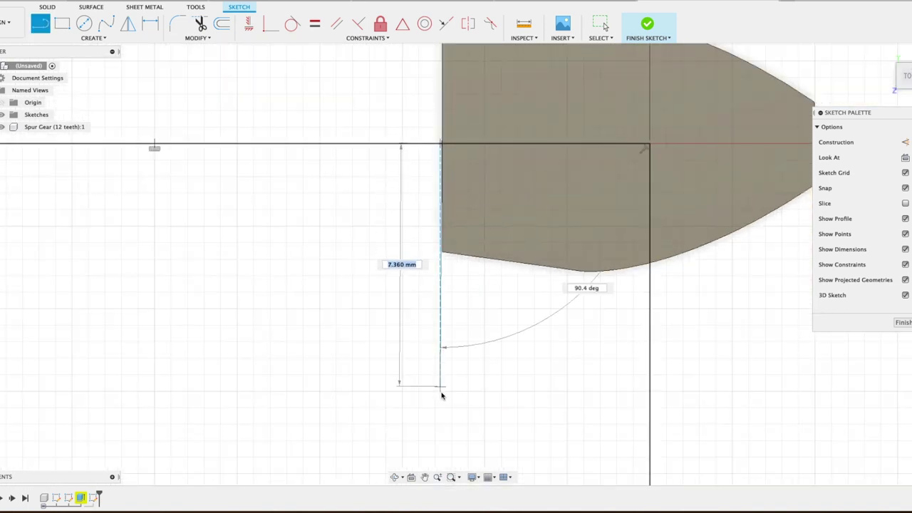
pyautogui.click(441, 396)
pyautogui.rightClick(443, 401)
pyautogui.click(479, 406)
pyautogui.scroll(-3, 508, 398)
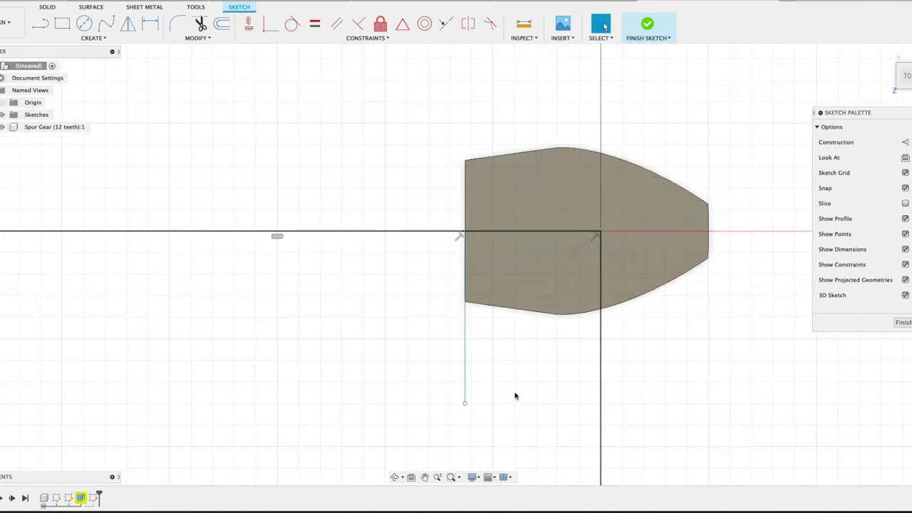
pyautogui.scroll(-3, 515, 396)
pyautogui.click(900, 322)
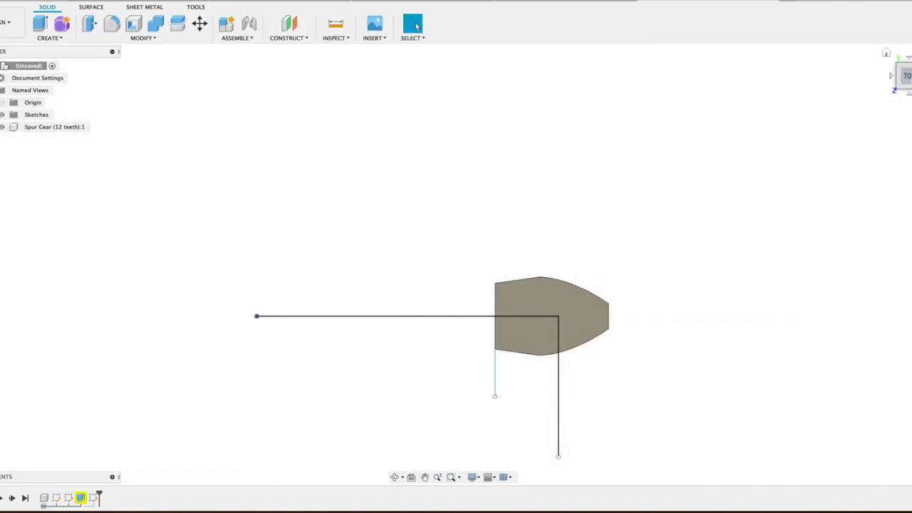
# - Rotate the tooth body 45° with Move/Copy about the vertical sketch line
pyautogui.moveTo(891, 77); pyautogui.dragTo(896, 95)
pyautogui.click(144, 43)
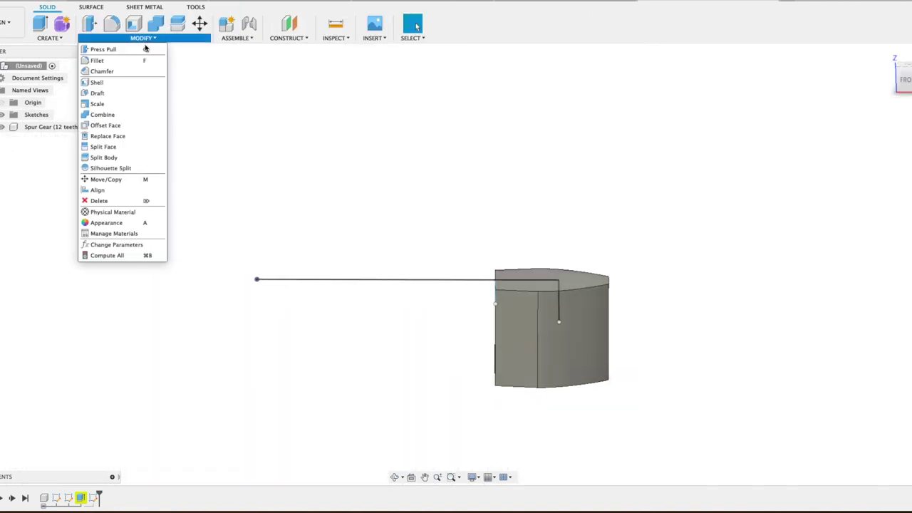
pyautogui.click(114, 181)
pyautogui.click(561, 335)
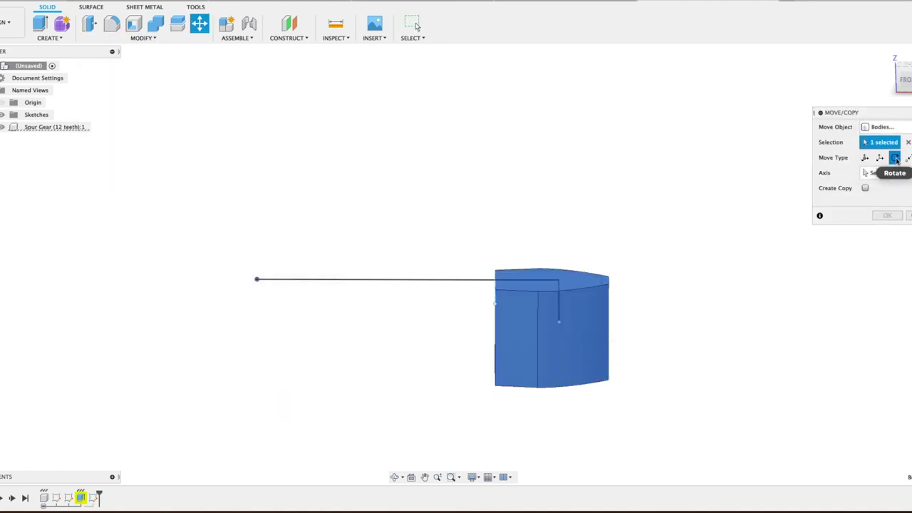
pyautogui.click(878, 174)
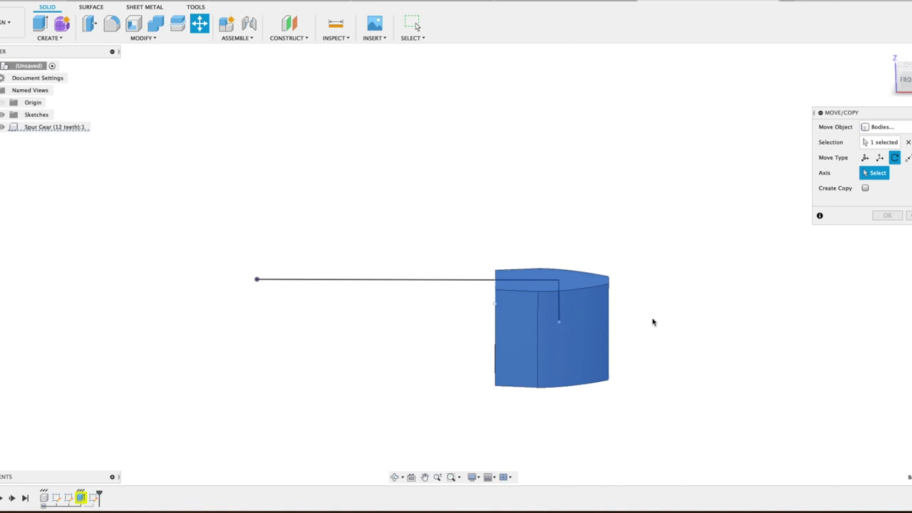
pyautogui.click(558, 311)
pyautogui.moveTo(556, 227); pyautogui.dragTo(524, 253)
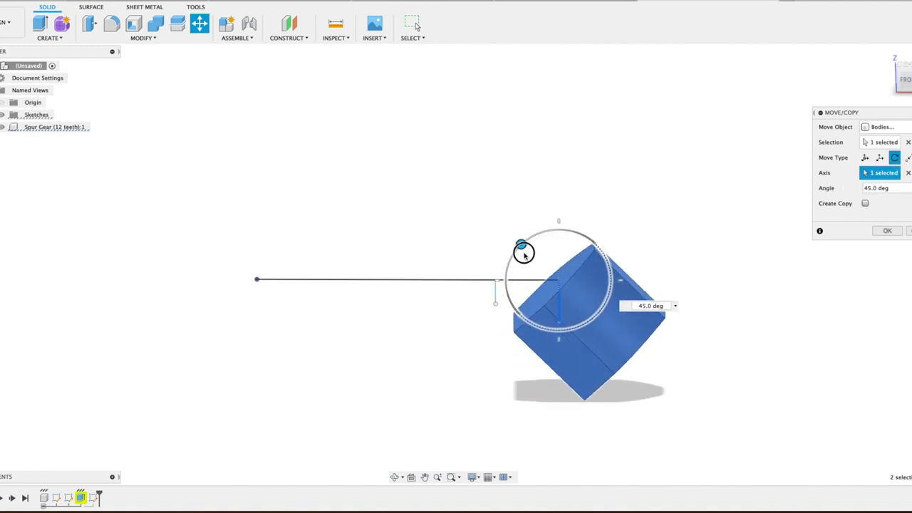
pyautogui.click(887, 230)
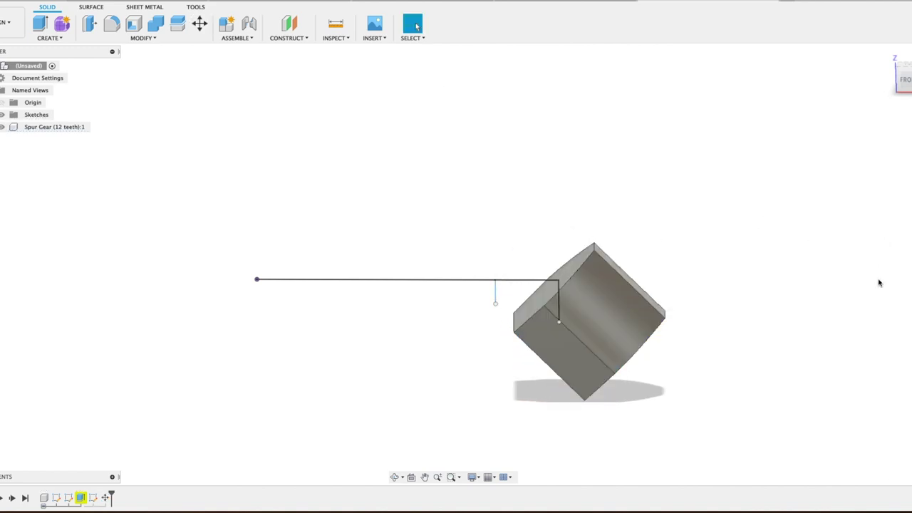
pyautogui.click(50, 37)
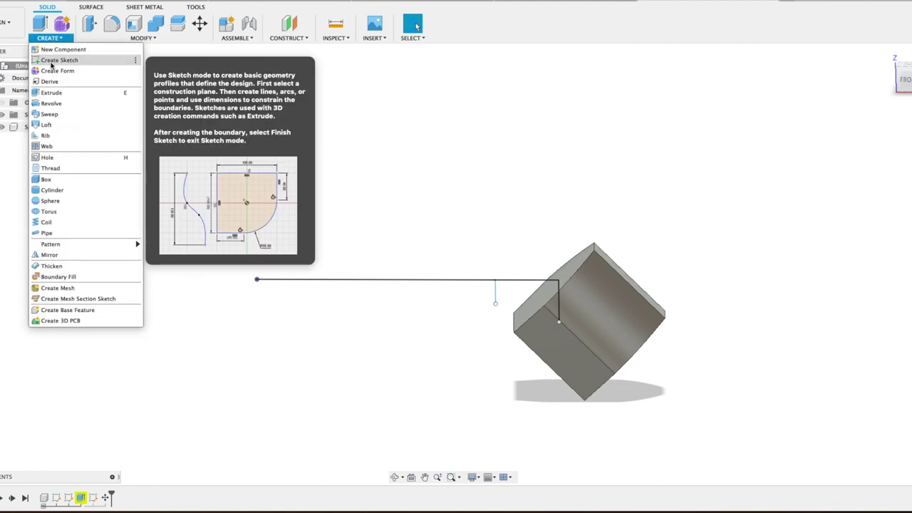
# - Start a new sketch on an origin plane and draw a 30 mm vertical line from the origin
pyautogui.click(51, 64)
pyautogui.click(280, 246)
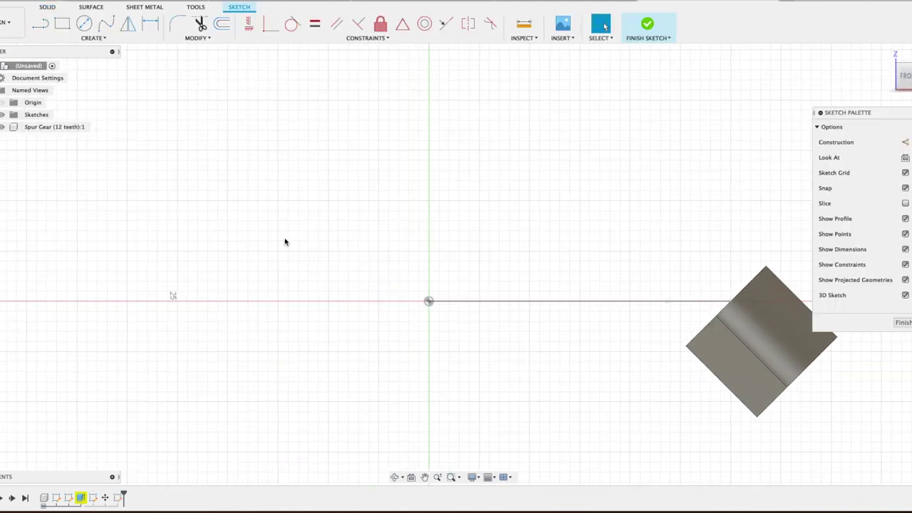
pyautogui.press('l')
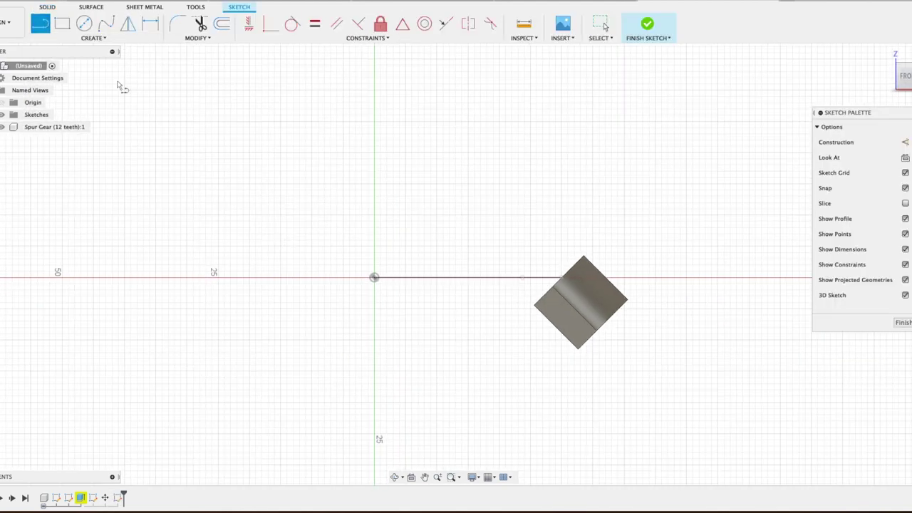
pyautogui.click(375, 278)
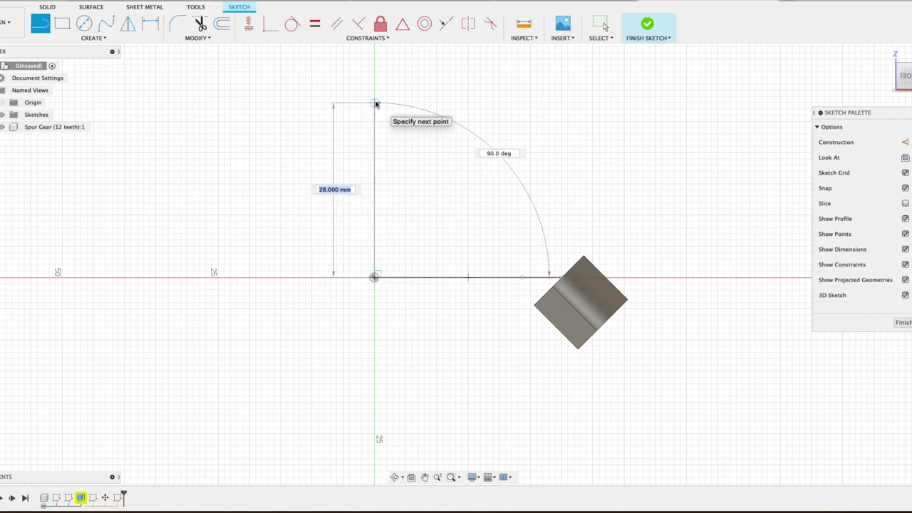
pyautogui.write('30')
pyautogui.press('Return')
pyautogui.rightClick(307, 178)
pyautogui.click(406, 310)
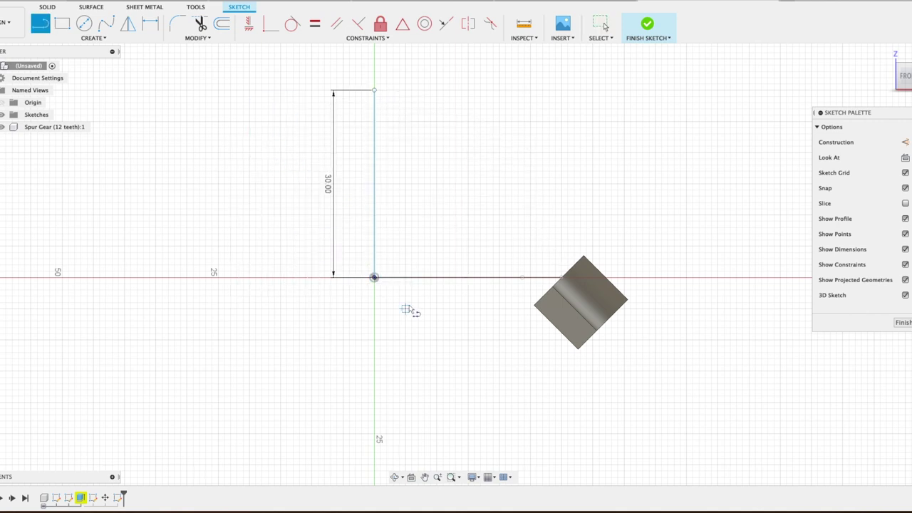
# - Draw a short line below the origin plus the square's bottom edge and 30 mm right side
pyautogui.click(375, 278)
pyautogui.click(374, 351)
pyautogui.rightClick(374, 351)
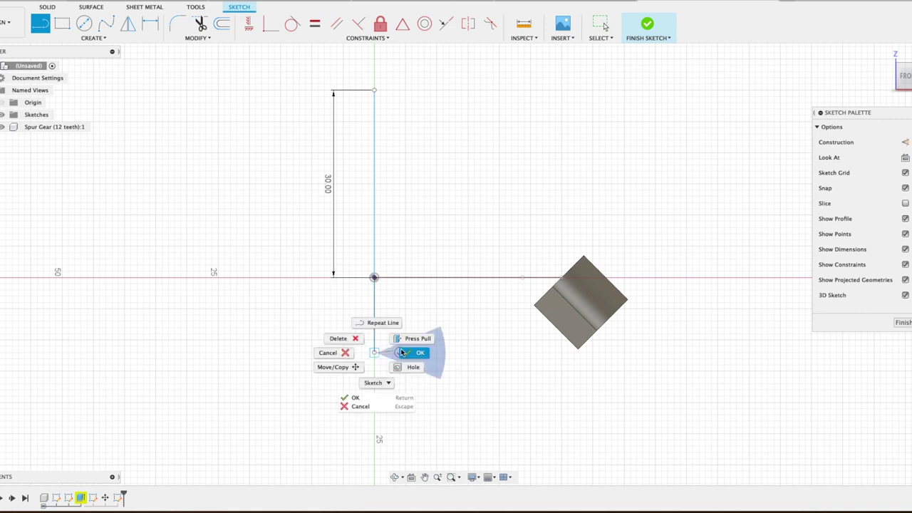
pyautogui.click(405, 350)
pyautogui.click(375, 278)
pyautogui.click(561, 277)
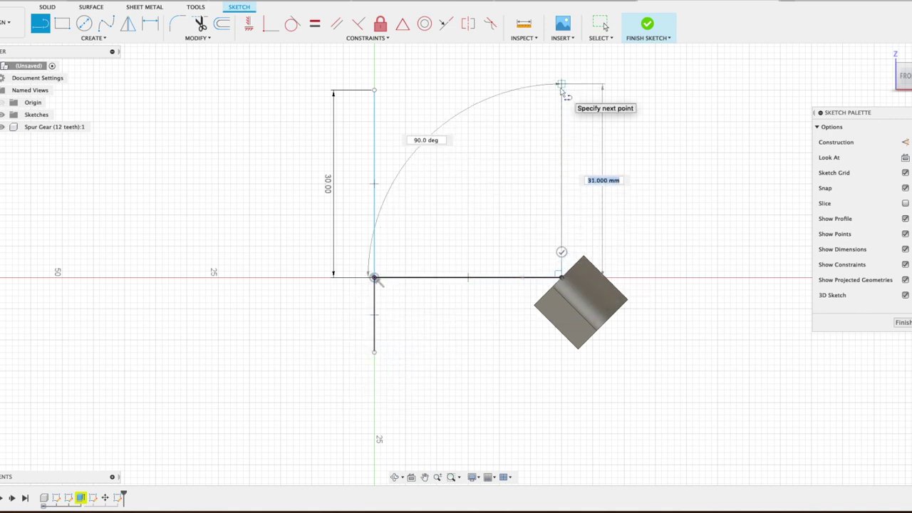
pyautogui.click(561, 91)
pyautogui.press('Escape')
# - Close the square with its top edge back to the origin side
pyautogui.rightClick(561, 91)
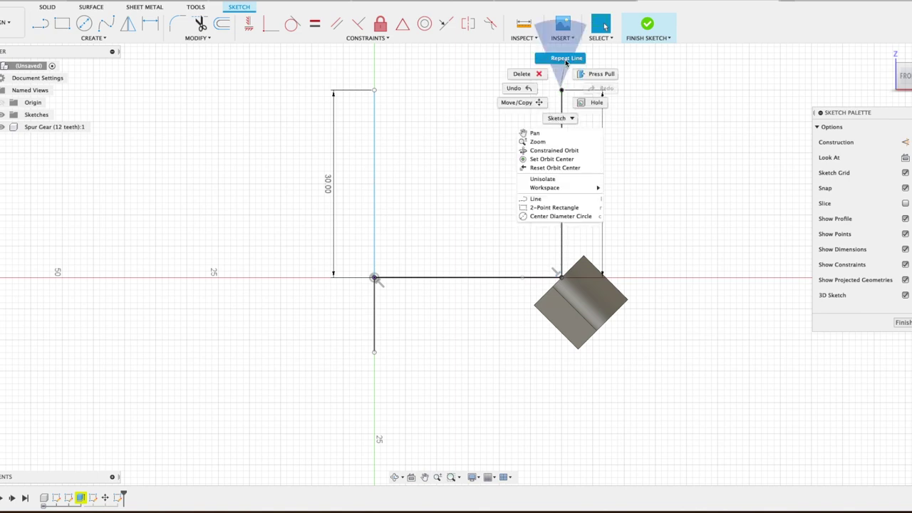
pyautogui.click(556, 61)
pyautogui.click(564, 91)
pyautogui.click(375, 90)
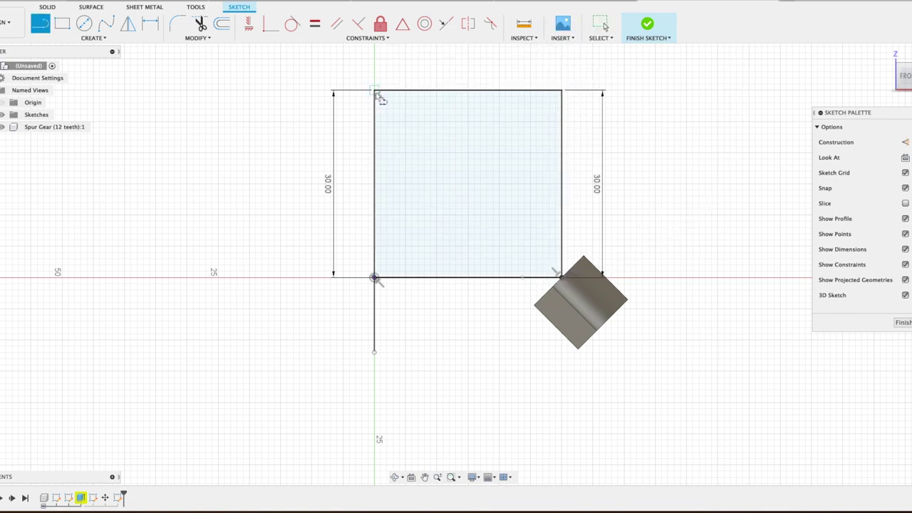
pyautogui.rightClick(378, 91)
pyautogui.click(383, 72)
# - Draw a diagonal from the top-left to bottom-right corner and finish the sketch
pyautogui.click(375, 91)
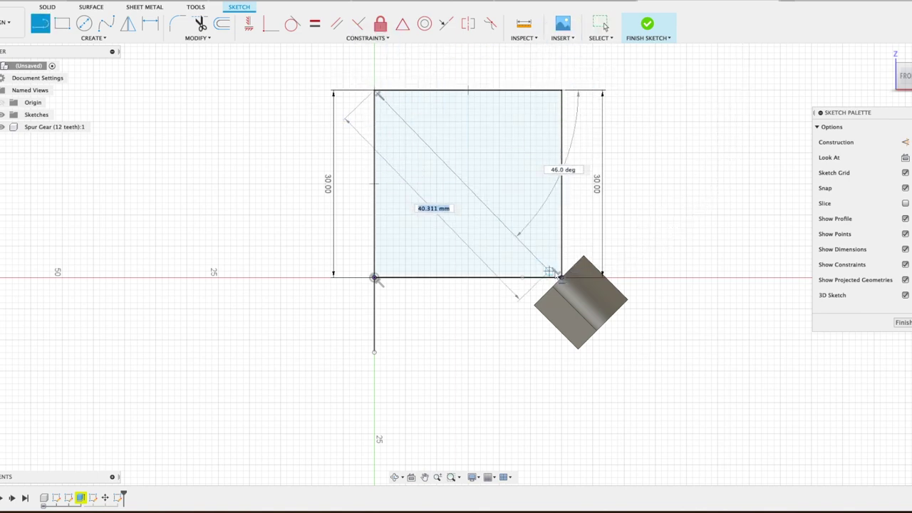
pyautogui.click(562, 277)
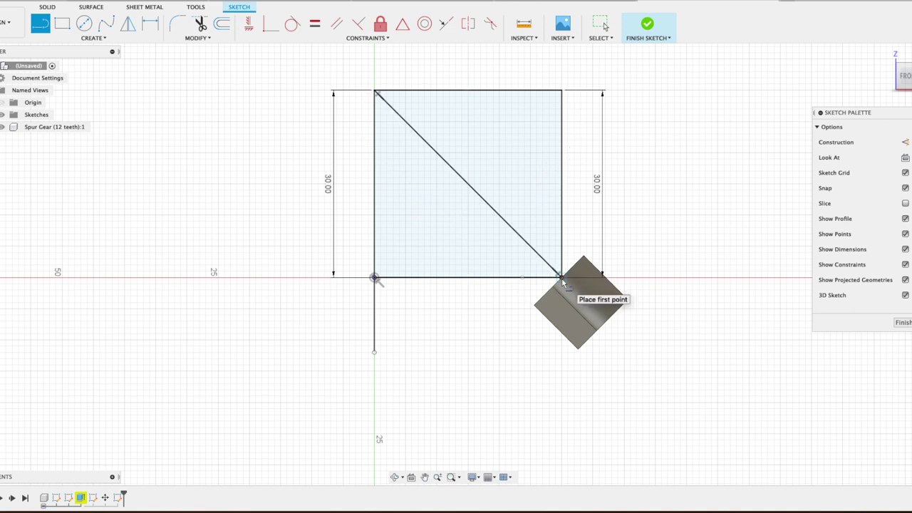
pyautogui.rightClick(562, 283)
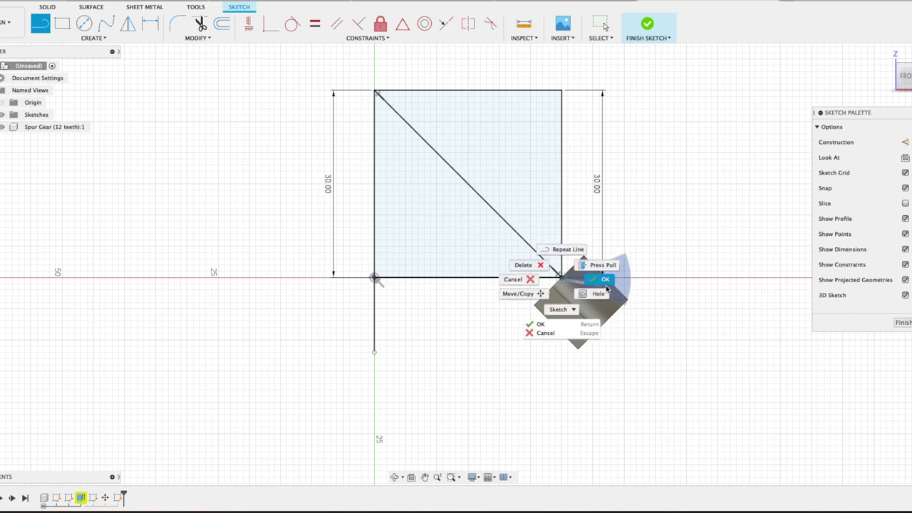
pyautogui.click(535, 322)
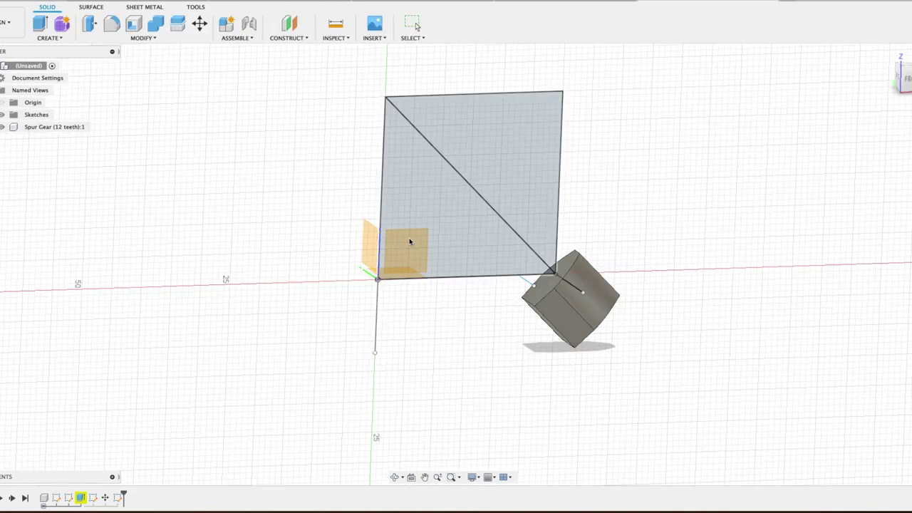
pyautogui.click(413, 240)
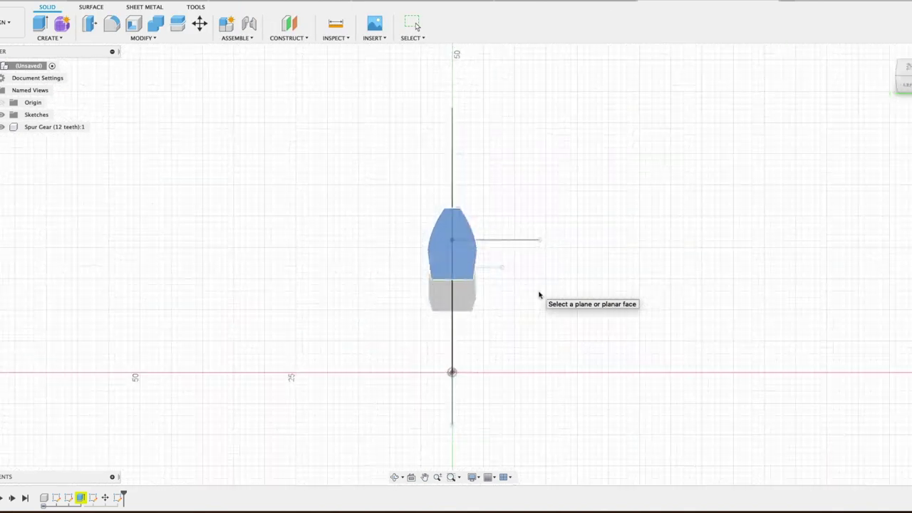
# - Hide Sketch2 and select the tooth profile in Sketch3
pyautogui.click(4, 114)
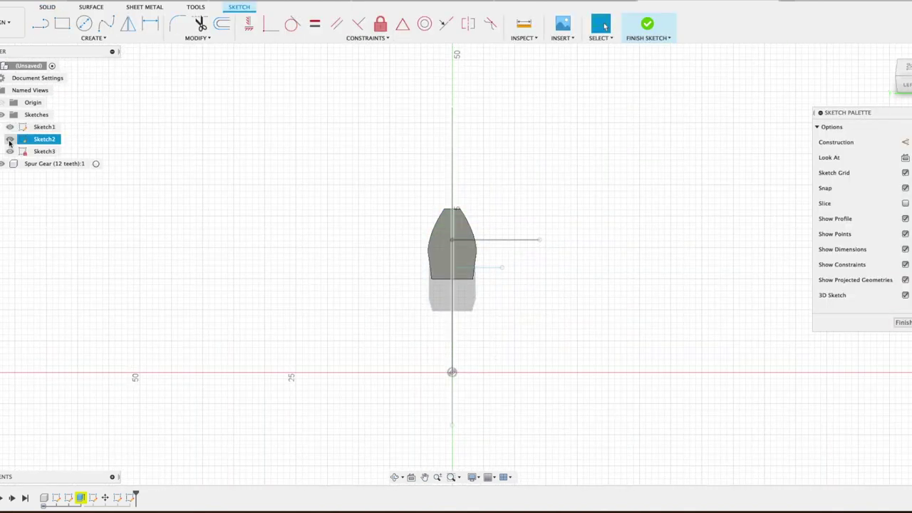
pyautogui.click(10, 139)
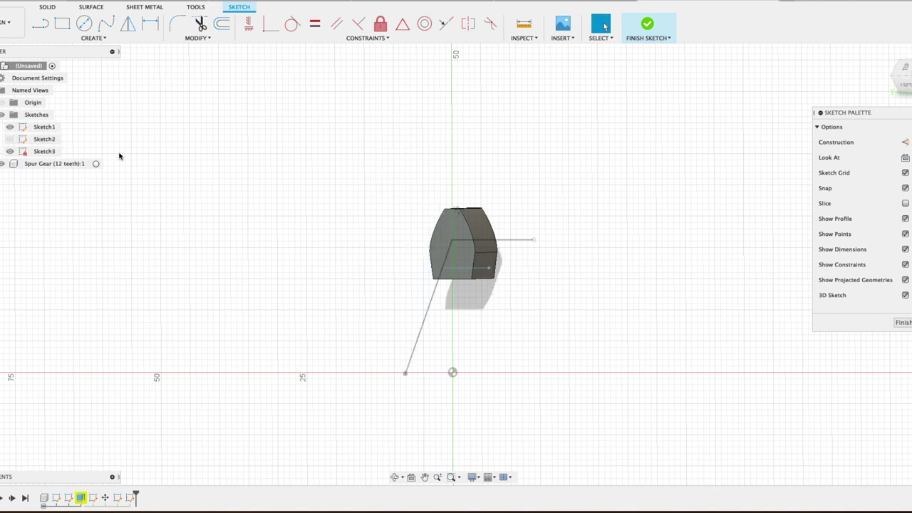
pyautogui.click(450, 250)
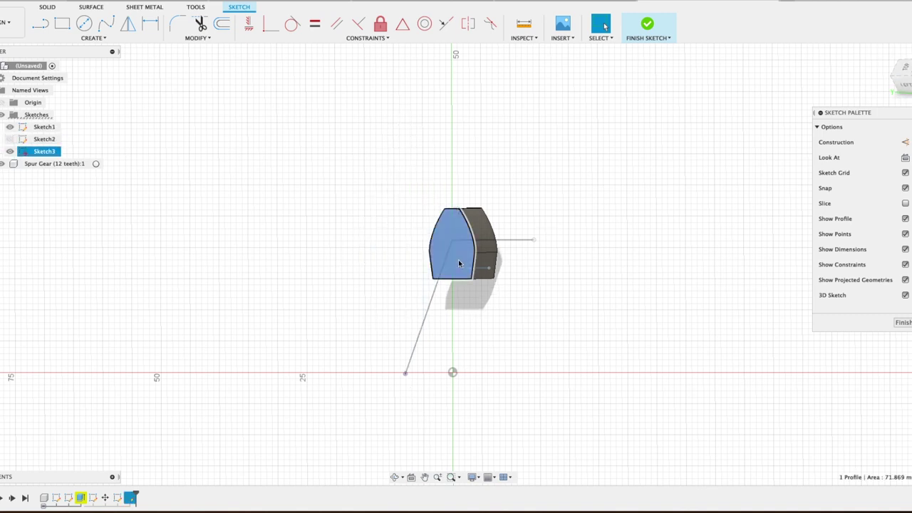
# - Draw a vertical line from the sketch origin up to the tooth's top edge
pyautogui.press('l')
pyautogui.scroll(3, 463, 250)
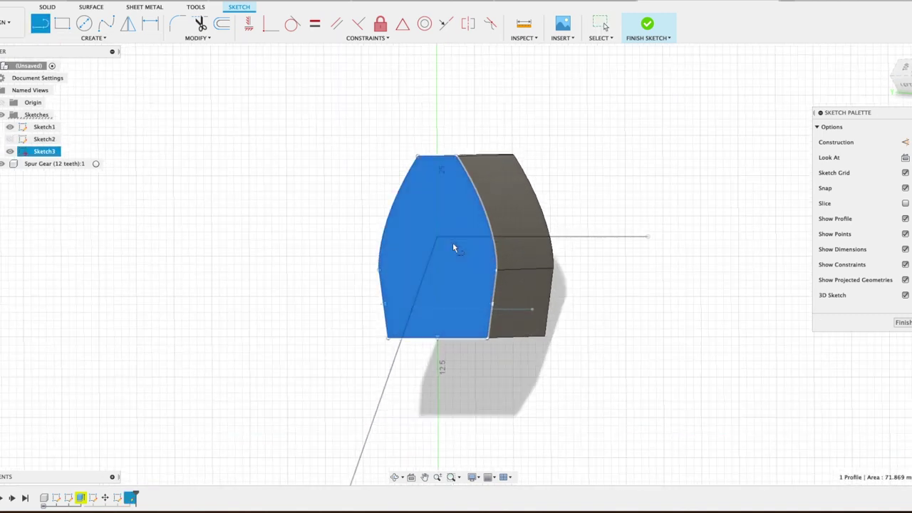
pyautogui.click(439, 237)
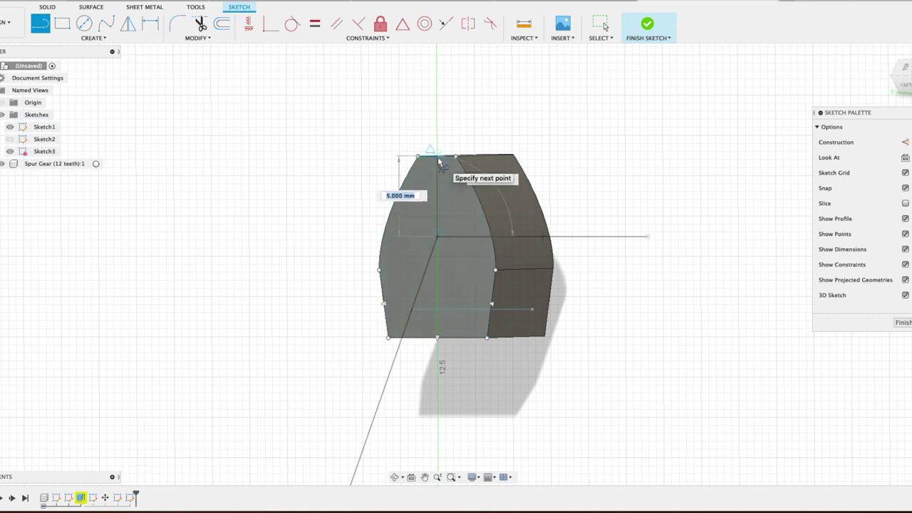
pyautogui.click(438, 162)
pyautogui.press('Escape')
pyautogui.rightClick(438, 161)
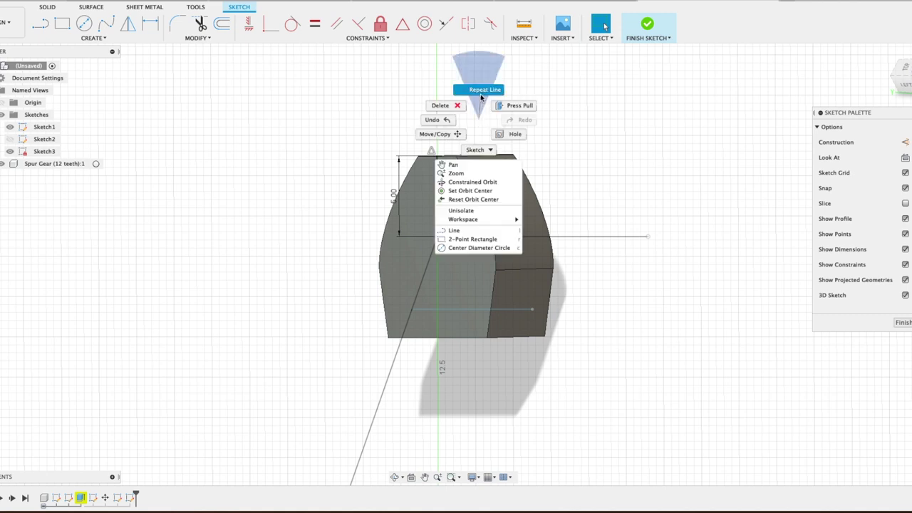
pyautogui.click(477, 89)
# - Draw a vertical line from the origin down to the tooth's bottom edge
pyautogui.click(438, 238)
pyautogui.click(439, 337)
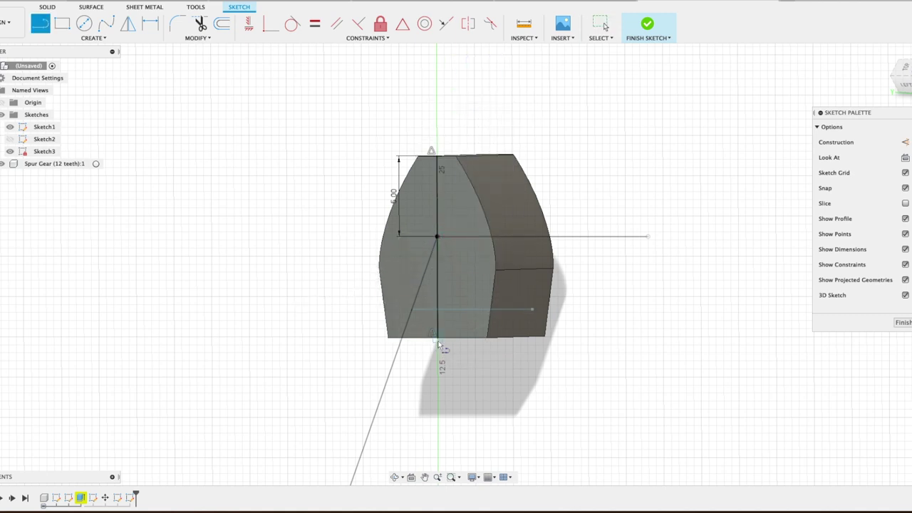
pyautogui.rightClick(438, 389)
pyautogui.click(435, 349)
# - Draw lines along the bottom edge of the tooth's front face, corner to corner
pyautogui.click(438, 338)
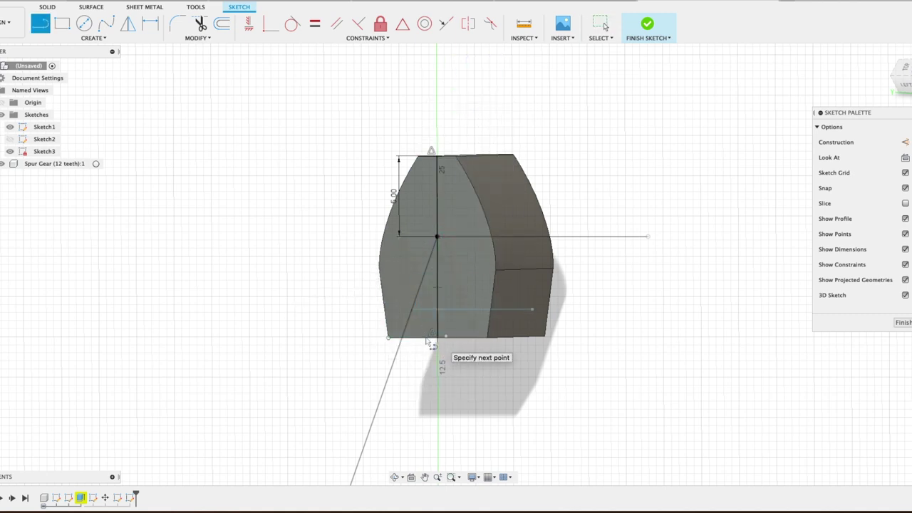
pyautogui.click(389, 338)
pyautogui.rightClick(390, 340)
pyautogui.click(396, 309)
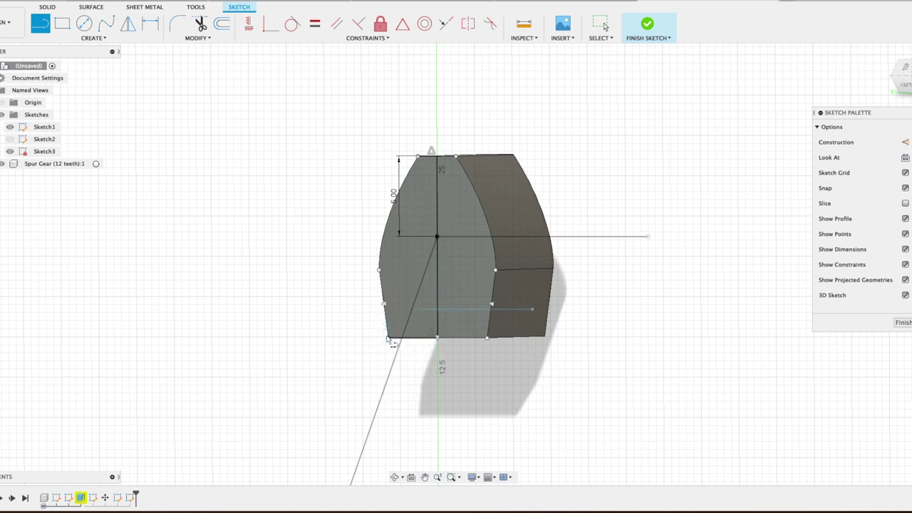
pyautogui.click(388, 338)
pyautogui.click(487, 338)
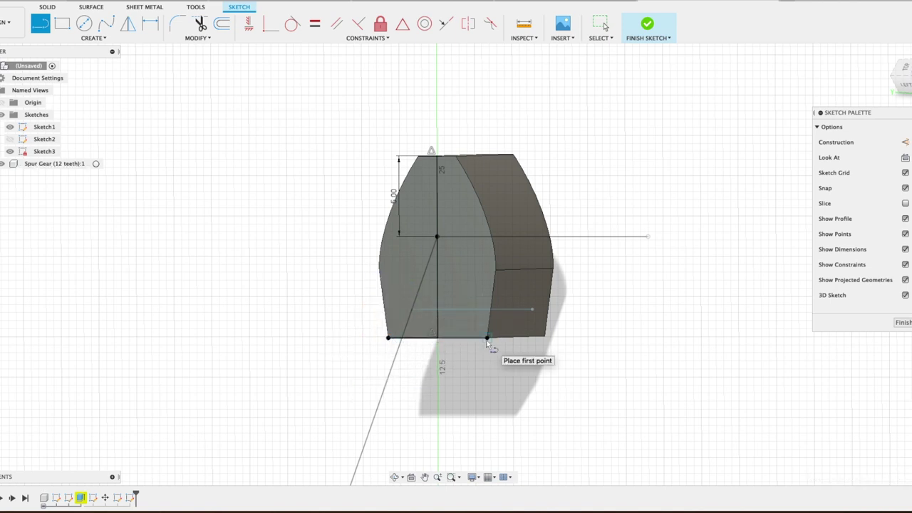
pyautogui.rightClick(456, 340)
pyautogui.click(512, 350)
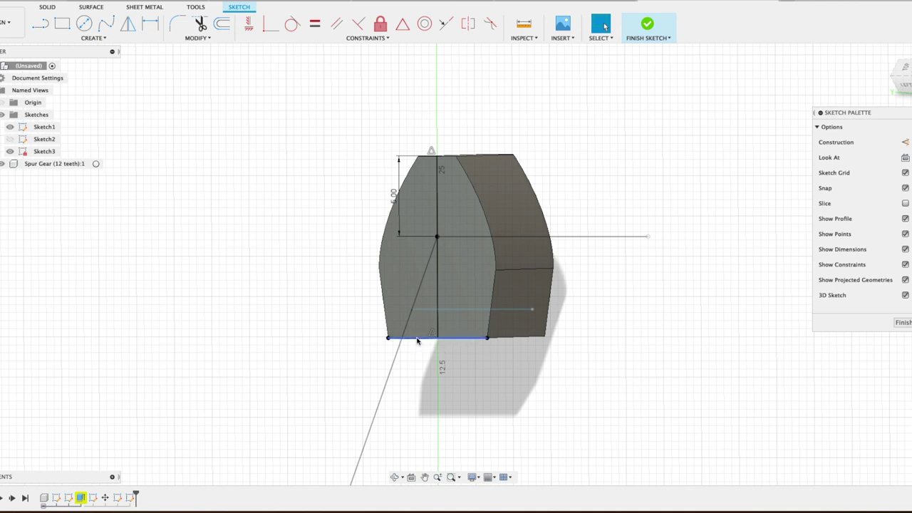
pyautogui.scroll(3, 417, 341)
pyautogui.scroll(-6, 416, 340)
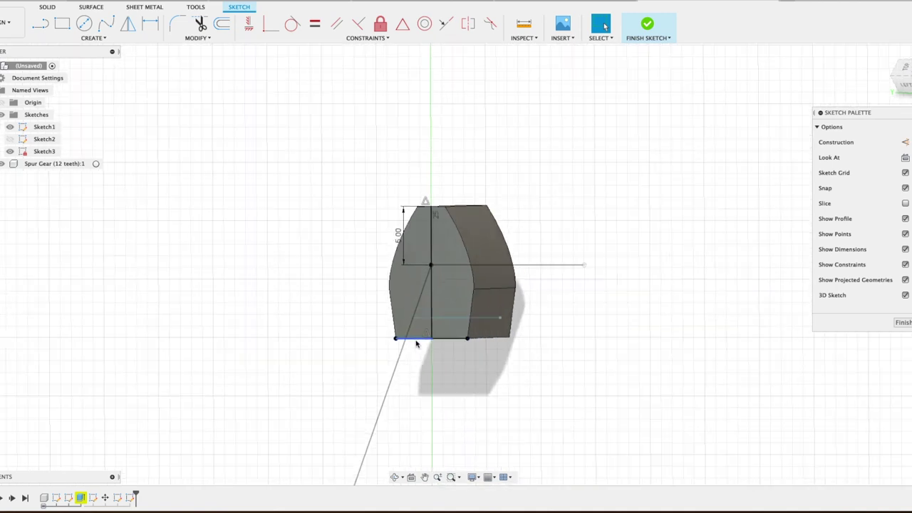
# - Finish the sketch and add a Plane at Angle through the bottom sketch line
pyautogui.click(904, 323)
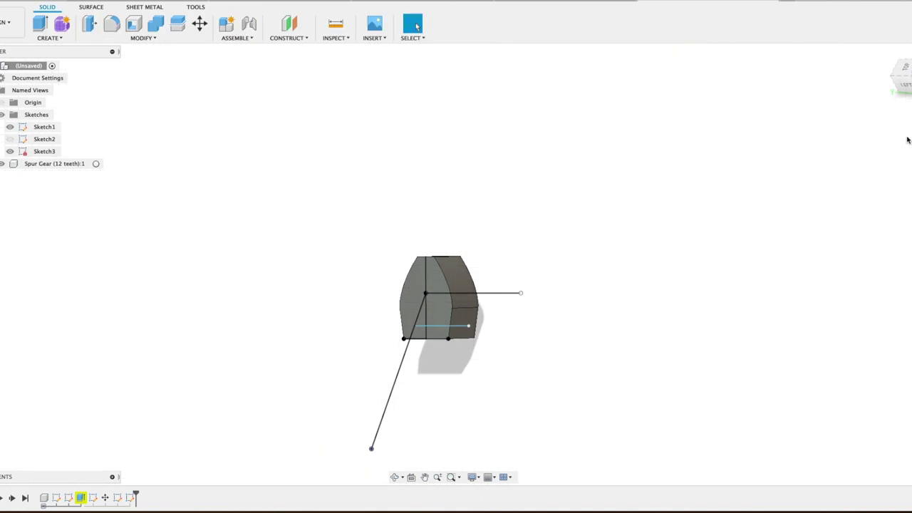
pyautogui.moveTo(900, 77); pyautogui.dragTo(843, 76)
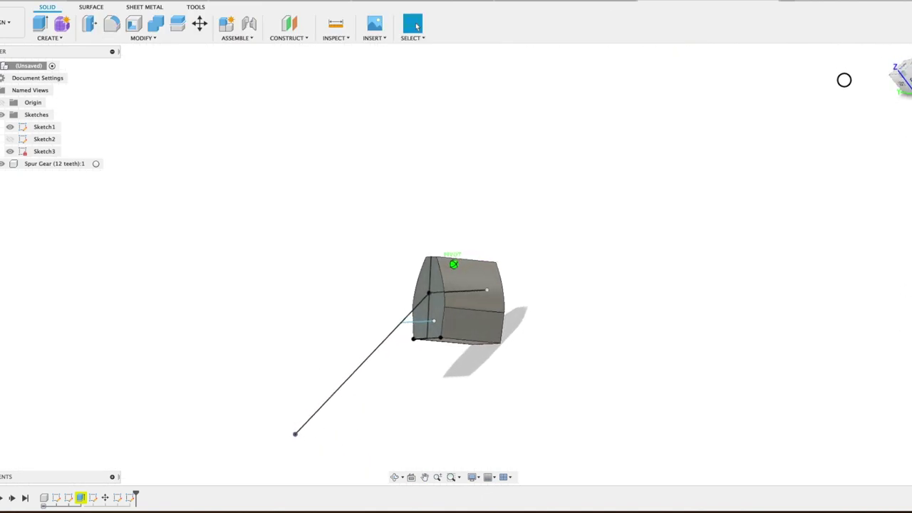
pyautogui.click(290, 38)
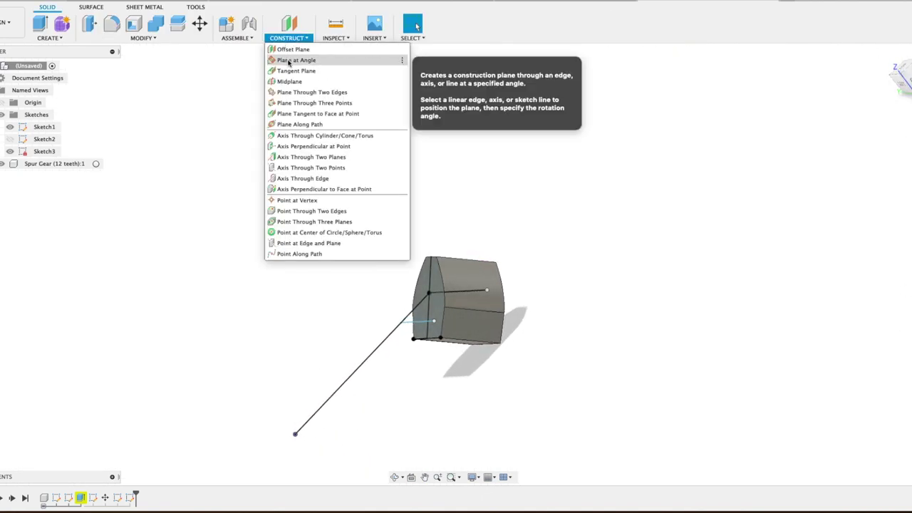
pyautogui.click(296, 60)
pyautogui.scroll(5, 442, 358)
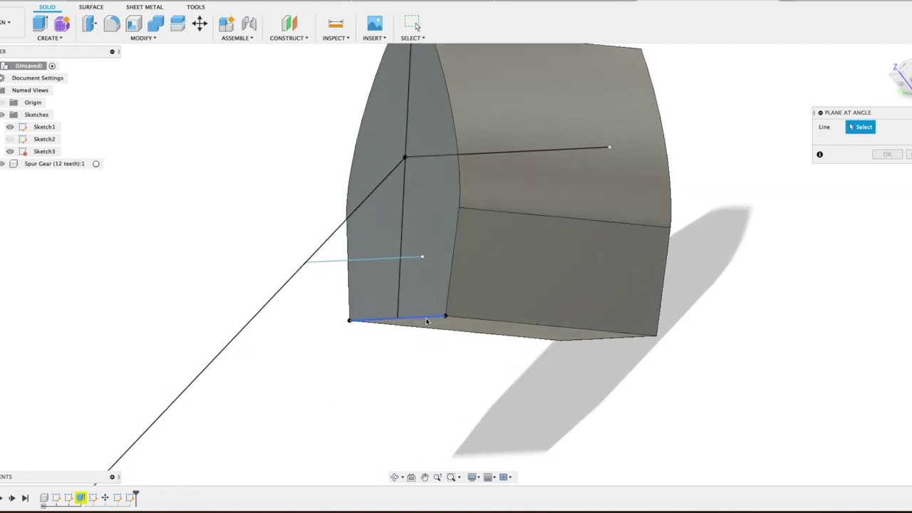
pyautogui.click(427, 322)
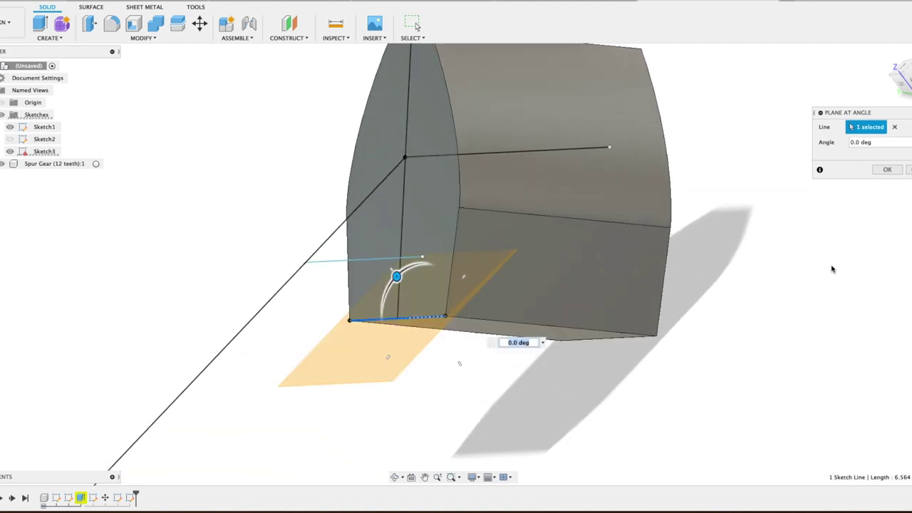
pyautogui.click(888, 169)
# - Start a new sketch on the new construction plane
pyautogui.click(48, 37)
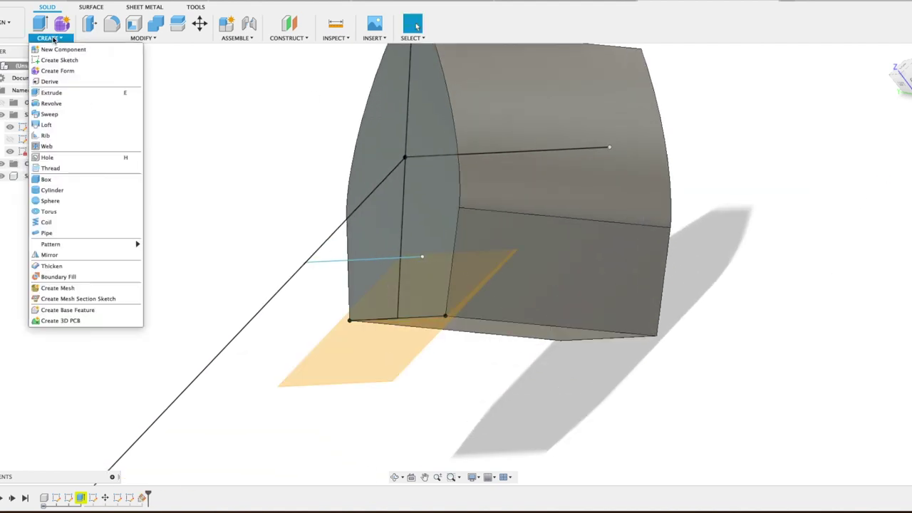
pyautogui.click(45, 61)
pyautogui.click(368, 367)
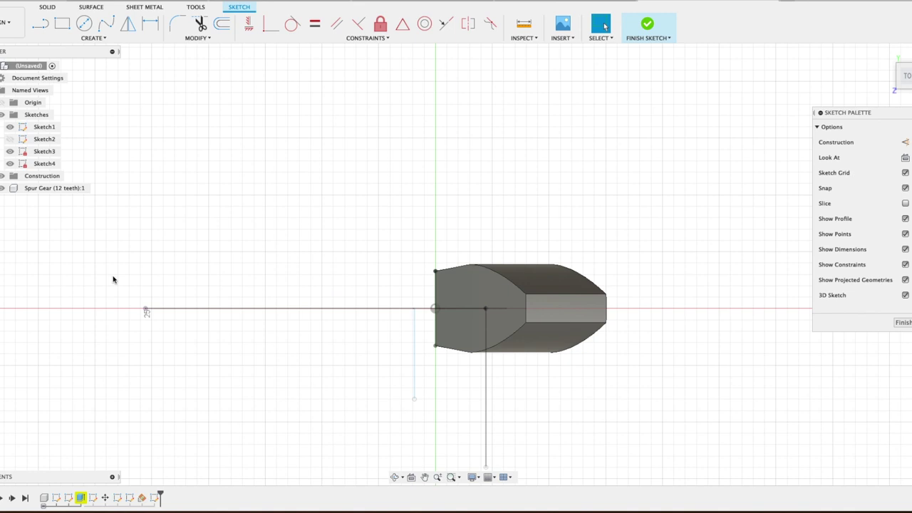
# - Show Sketch2 again and rename Sketch1 to originT
pyautogui.click(8, 141)
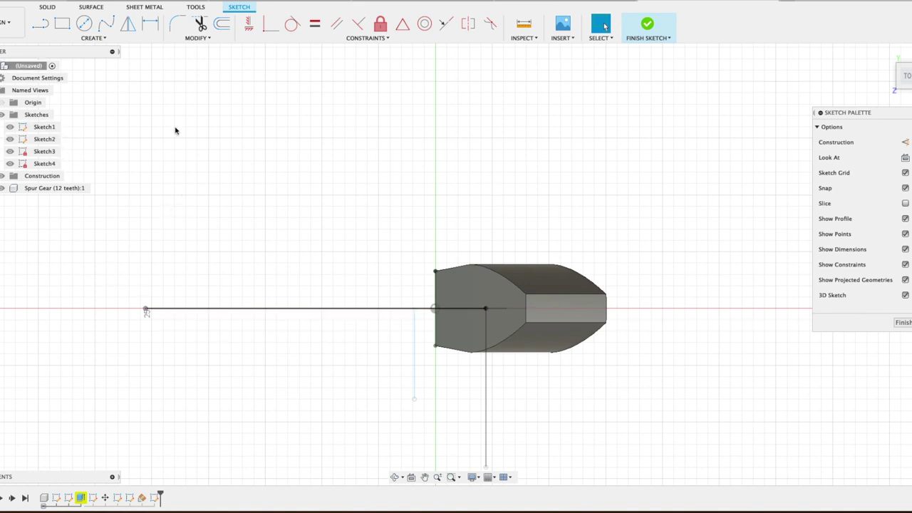
pyautogui.click(45, 126)
pyautogui.click(47, 128)
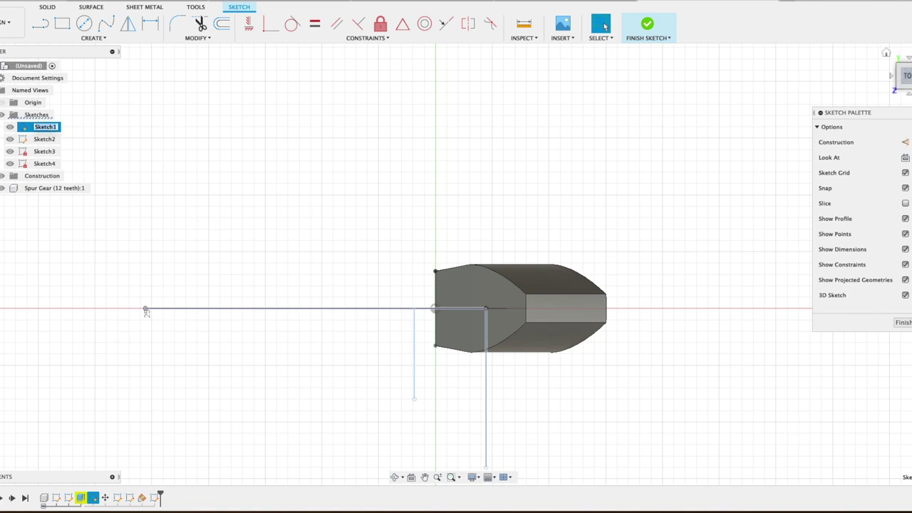
pyautogui.keyDown('shift'); pyautogui.moveTo(605, 26); pyautogui.dragTo(627, 71, button='middle'); pyautogui.keyUp('shift')
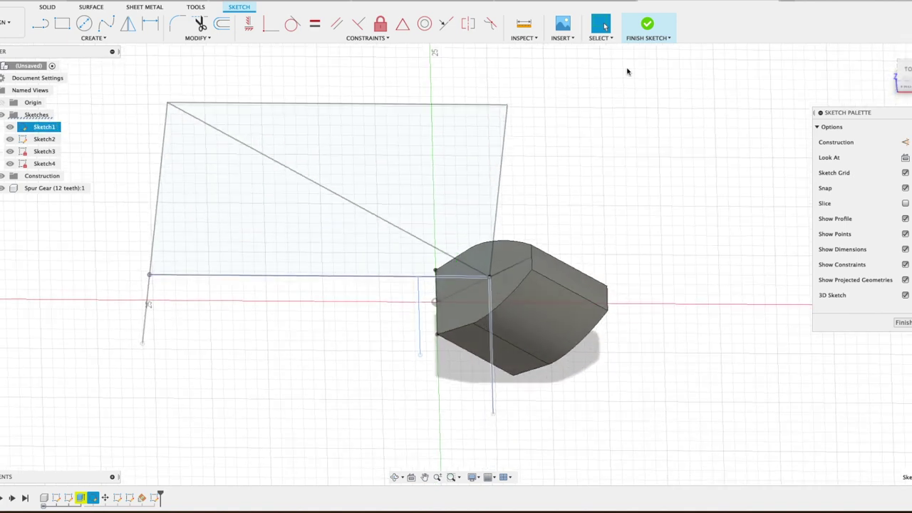
pyautogui.click(47, 127)
# - Rename the other three sketches to section, bevelT and backGear
pyautogui.click(47, 142)
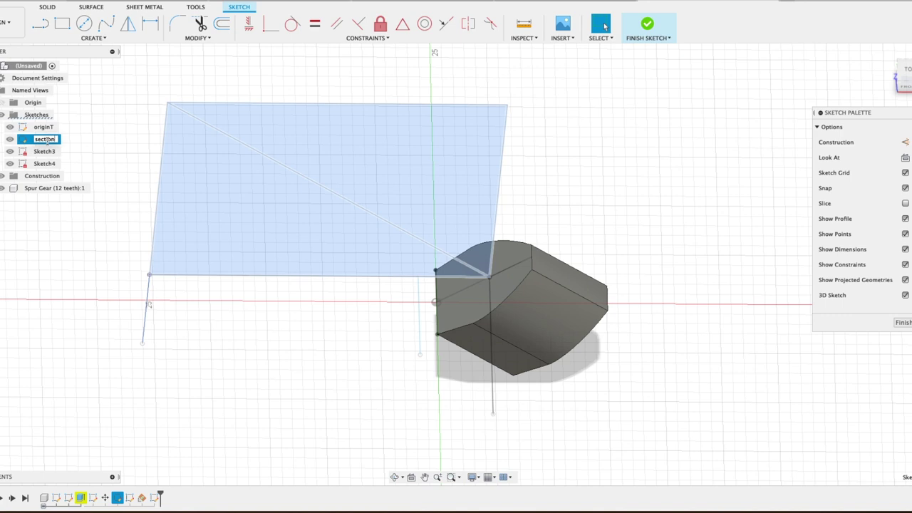
pyautogui.click(50, 151)
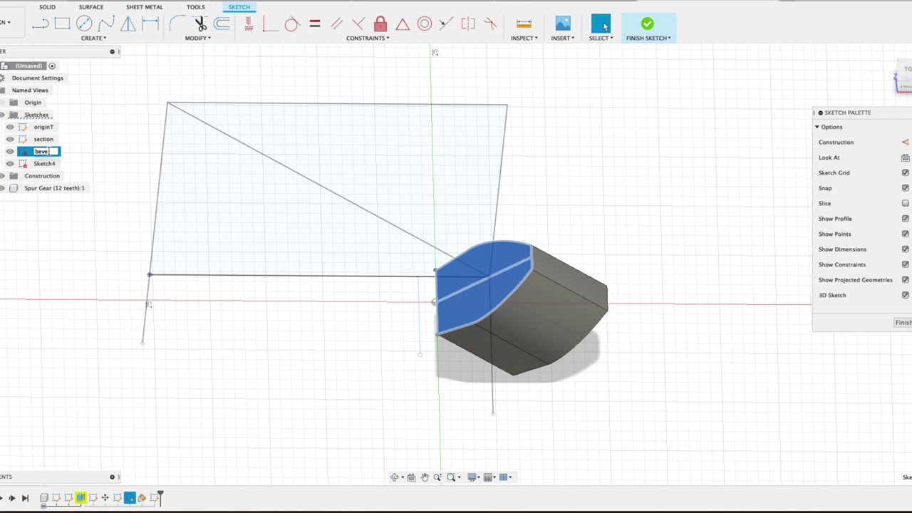
pyautogui.click(51, 166)
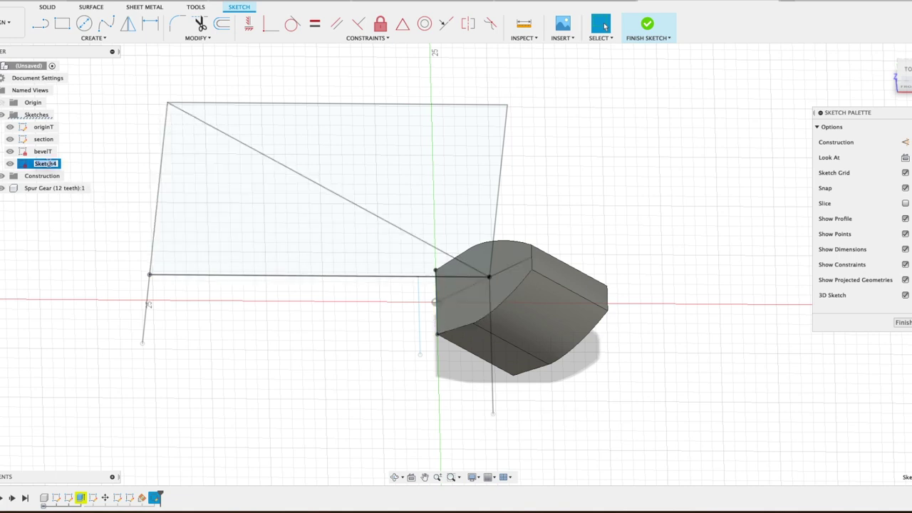
pyautogui.click(46, 163)
pyautogui.write('back')
pyautogui.write('Gear')
pyautogui.press('Return')
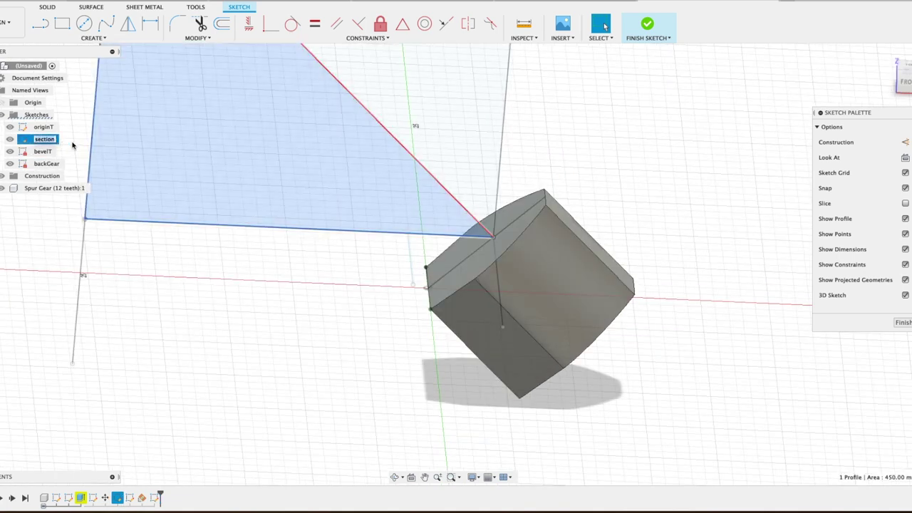
# - Reopen the section sketch and draw a vertical line from the gear body's corner to the base line
pyautogui.rightClick(49, 141)
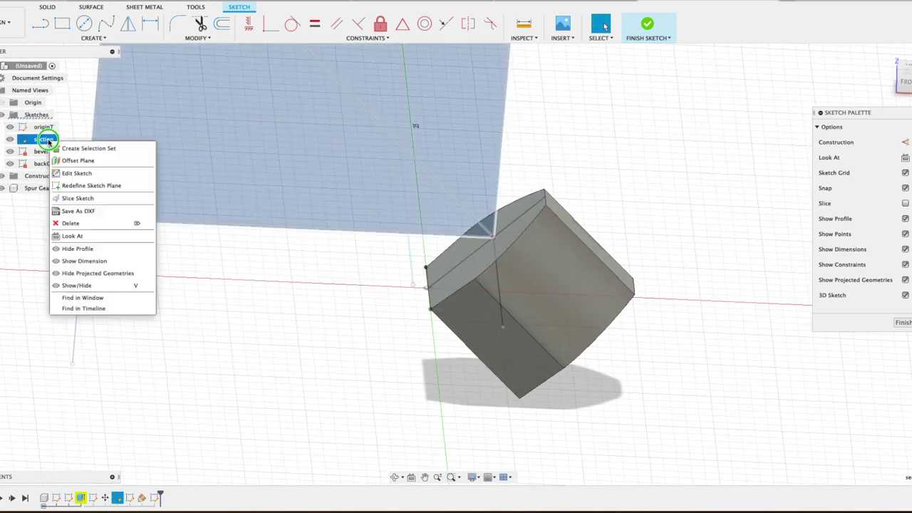
pyautogui.click(70, 177)
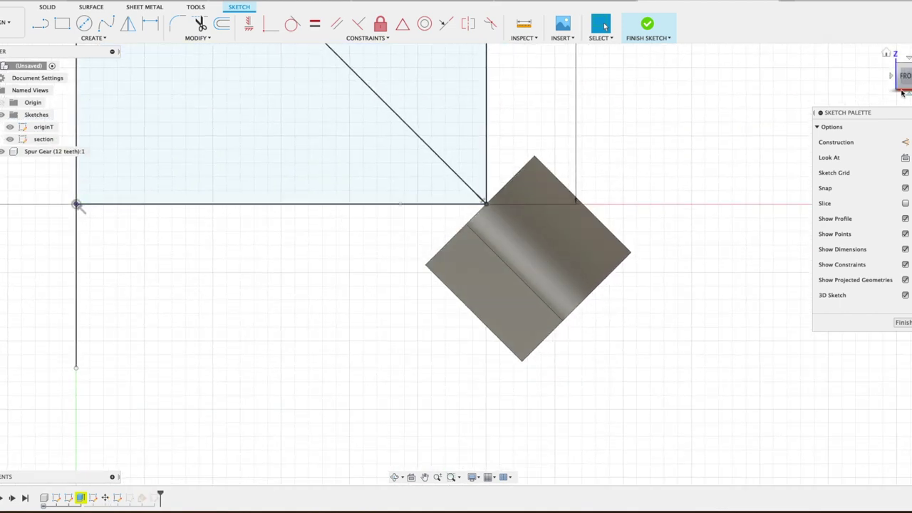
pyautogui.click(41, 32)
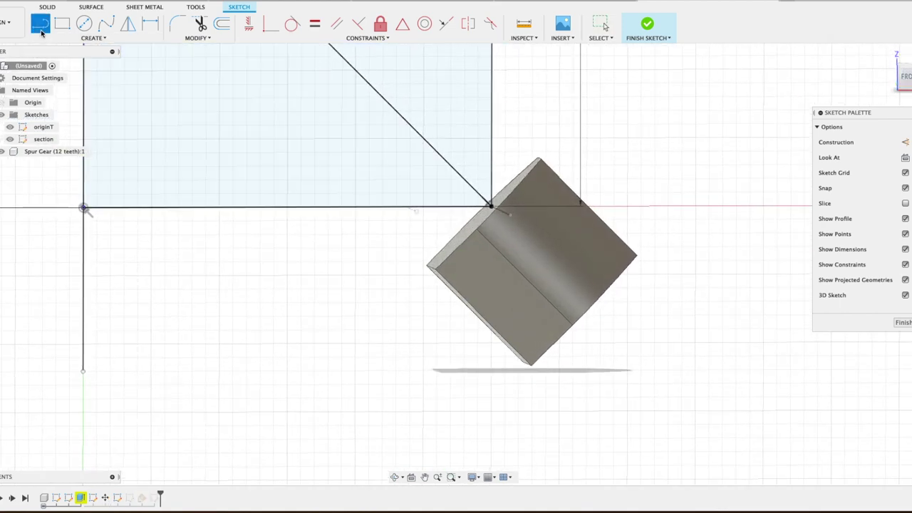
pyautogui.scroll(5, 437, 269)
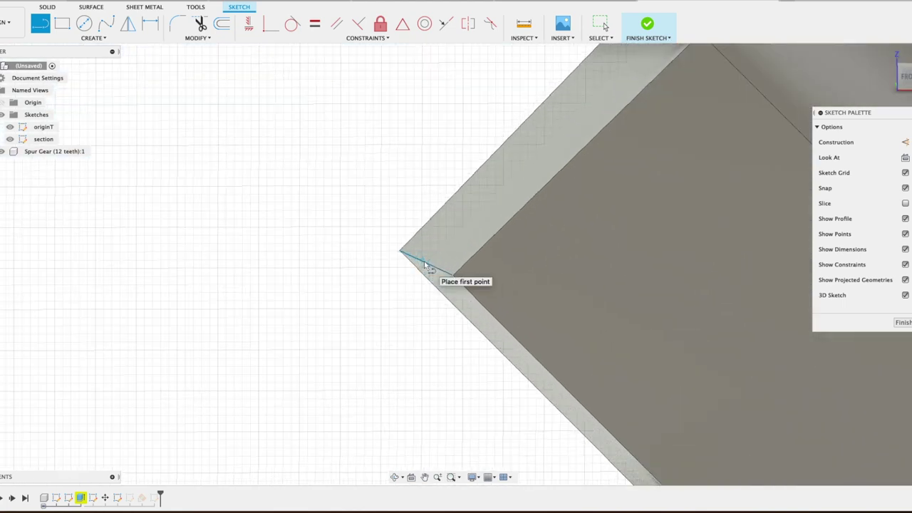
pyautogui.click(401, 251)
pyautogui.moveTo(424, 163); pyautogui.dragTo(449, 399, button='middle')
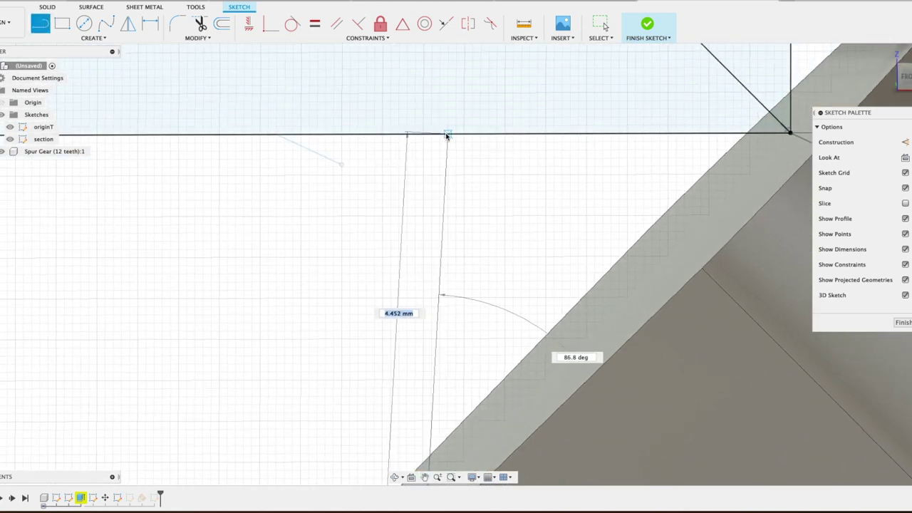
pyautogui.click(429, 136)
pyautogui.rightClick(427, 138)
pyautogui.press('Escape')
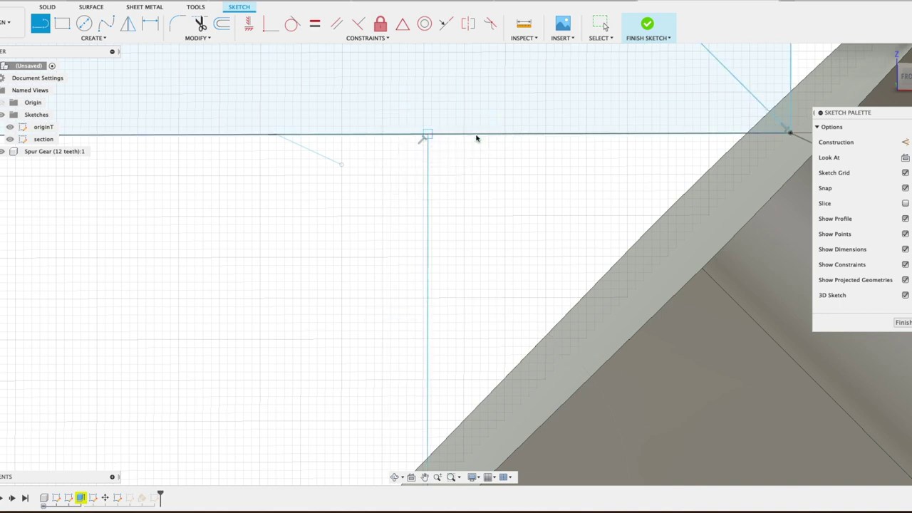
pyautogui.press('Escape')
# - Add a driven length dimension to the new vertical line
pyautogui.scroll(3, 451, 226)
pyautogui.scroll(-5, 452, 226)
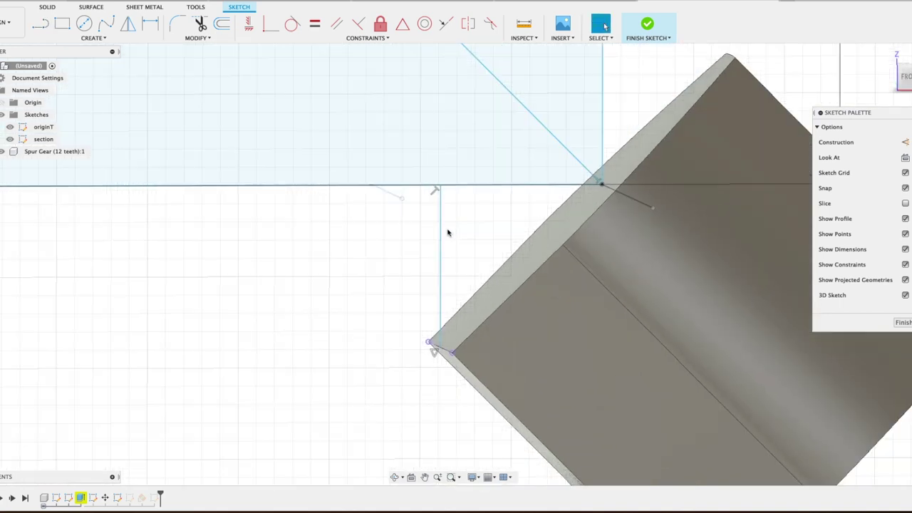
pyautogui.click(93, 38)
pyautogui.click(64, 221)
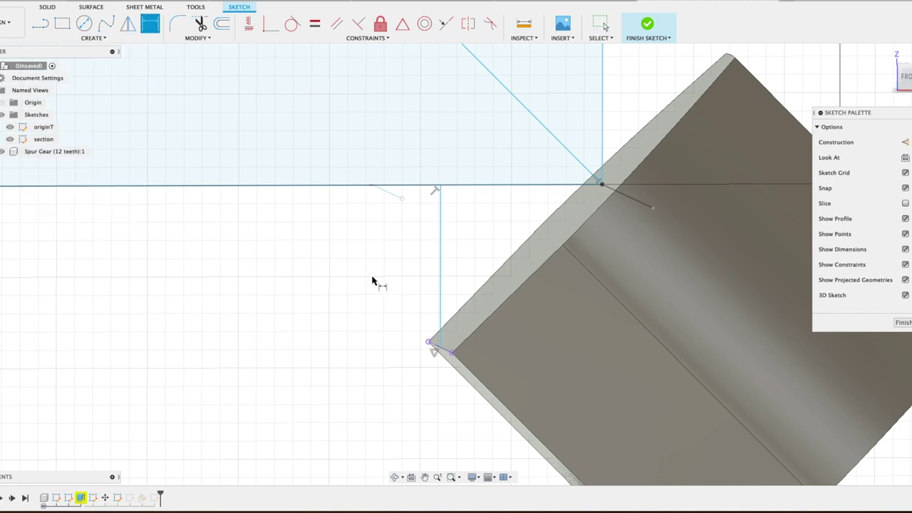
pyautogui.click(442, 268)
pyautogui.scroll(-5, 381, 285)
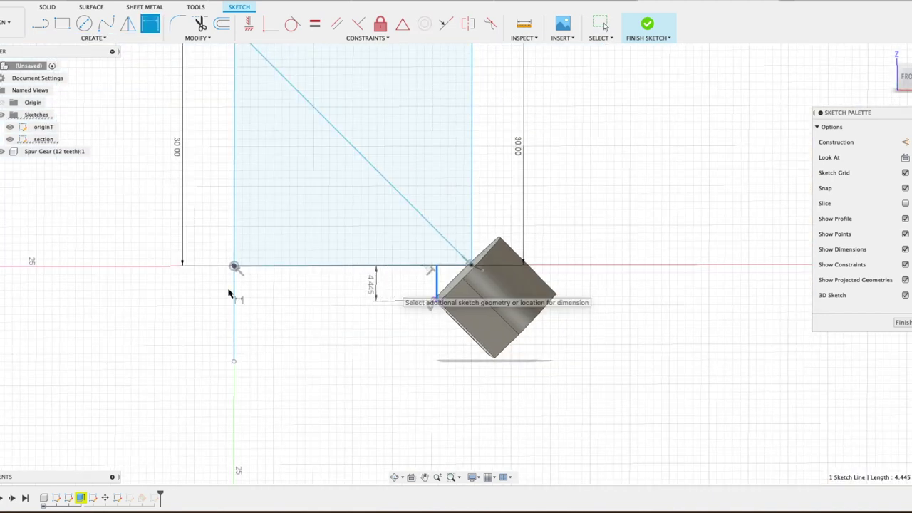
pyautogui.click(180, 296)
pyautogui.click(526, 255)
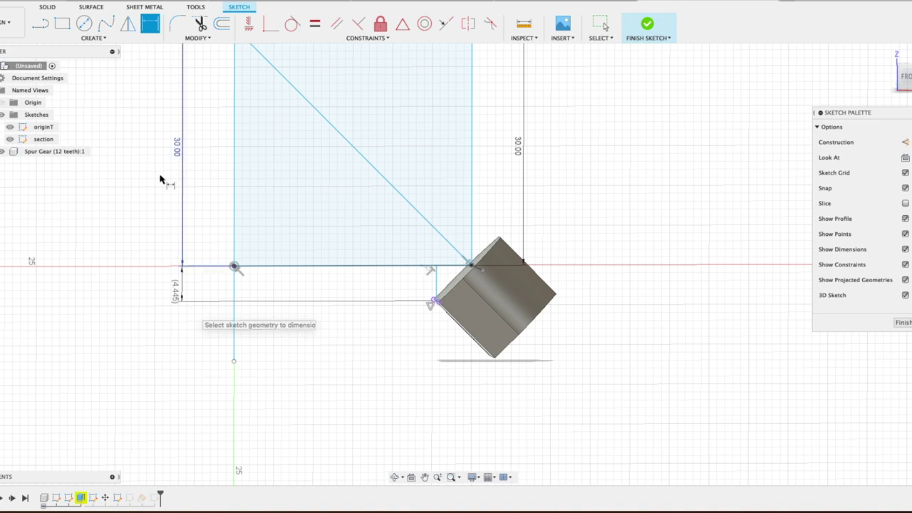
# - Close the 4.445 mm strip with a line from the vertical line's lower end to the left edge
pyautogui.click(40, 23)
pyautogui.scroll(4, 403, 322)
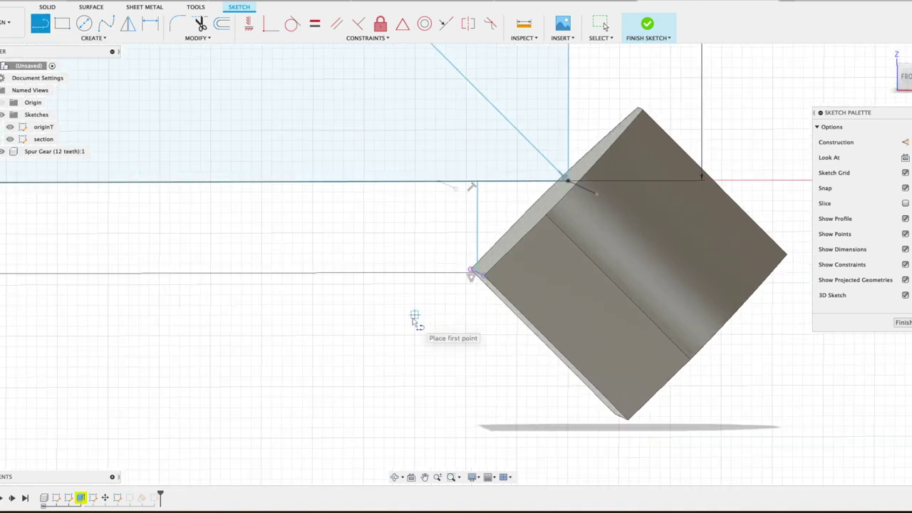
pyautogui.click(473, 274)
pyautogui.moveTo(230, 312); pyautogui.dragTo(492, 360, button='middle')
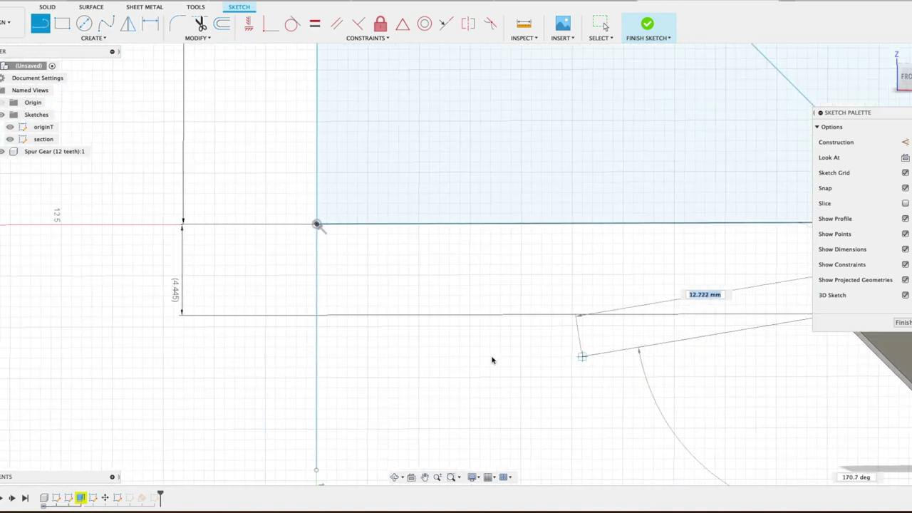
pyautogui.click(318, 315)
pyautogui.rightClick(320, 318)
pyautogui.press('Escape')
# - Trim the leftover line below the strip and finish the sketch
pyautogui.click(198, 38)
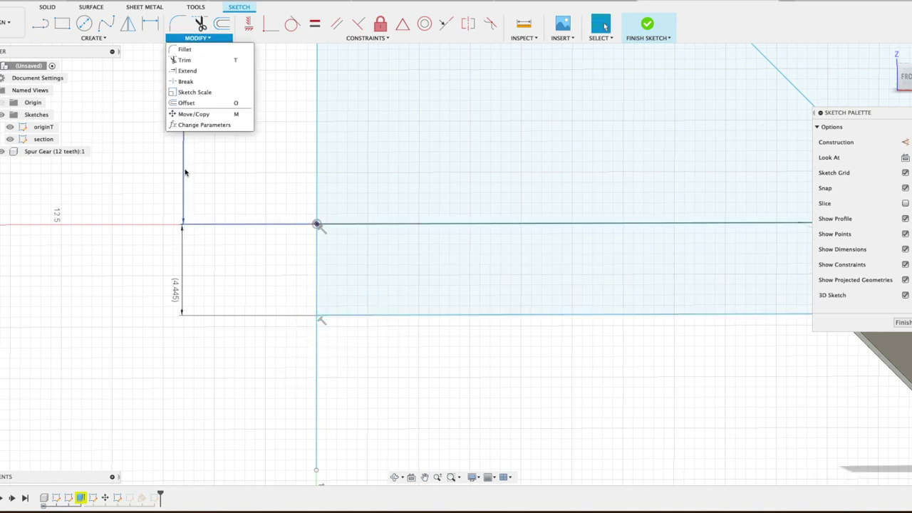
pyautogui.click(193, 71)
pyautogui.click(317, 419)
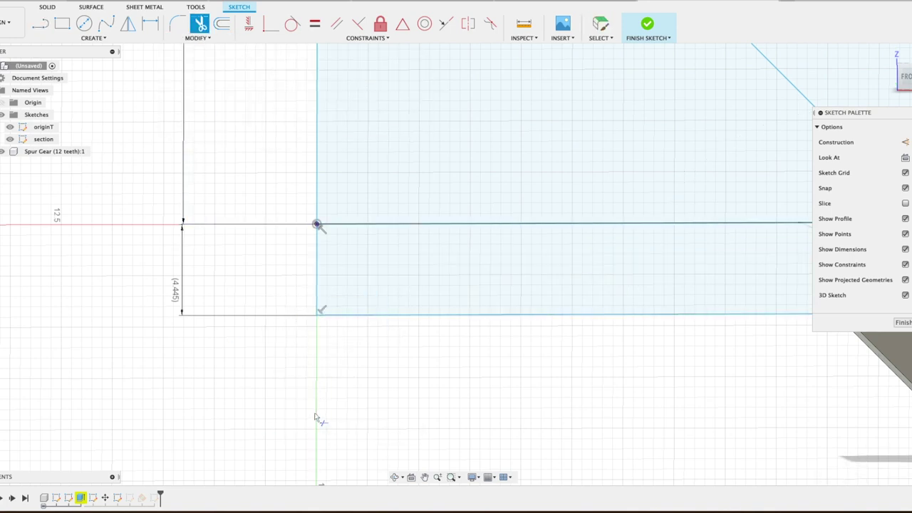
pyautogui.scroll(-3, 318, 413)
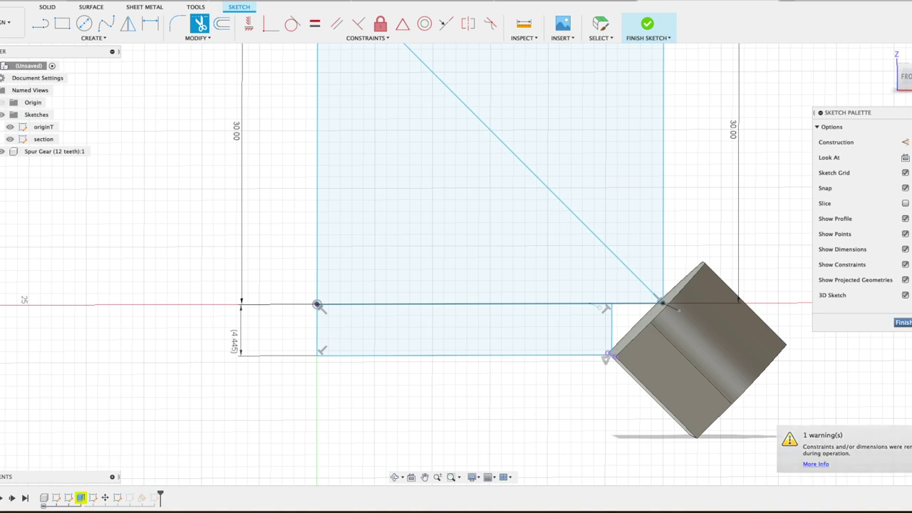
pyautogui.click(903, 322)
# - Reopen the backGear sketch and centre a new circle on the sketch line's end
pyautogui.rightClick(47, 168)
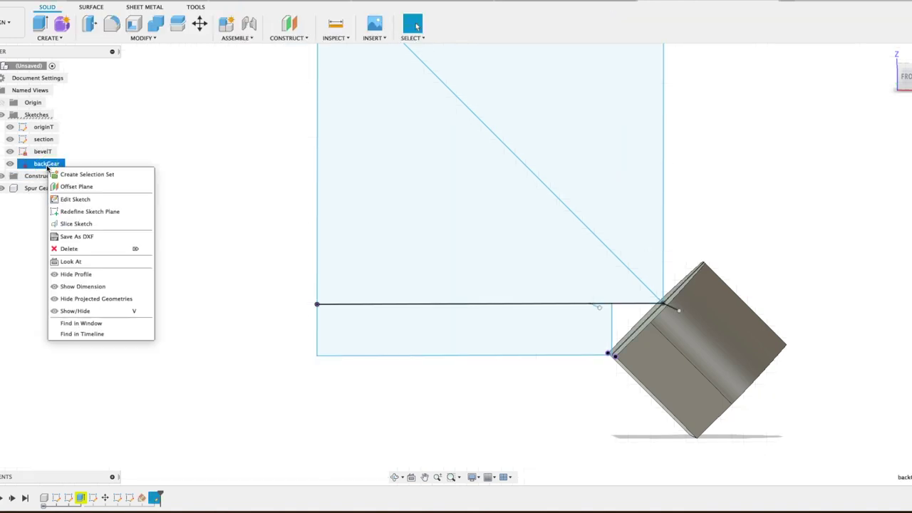
pyautogui.click(77, 199)
pyautogui.click(82, 25)
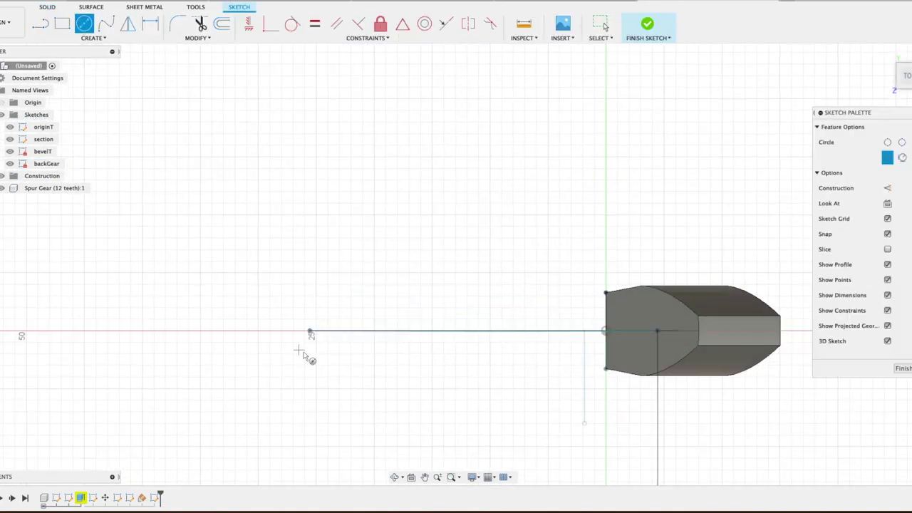
pyautogui.scroll(4, 311, 331)
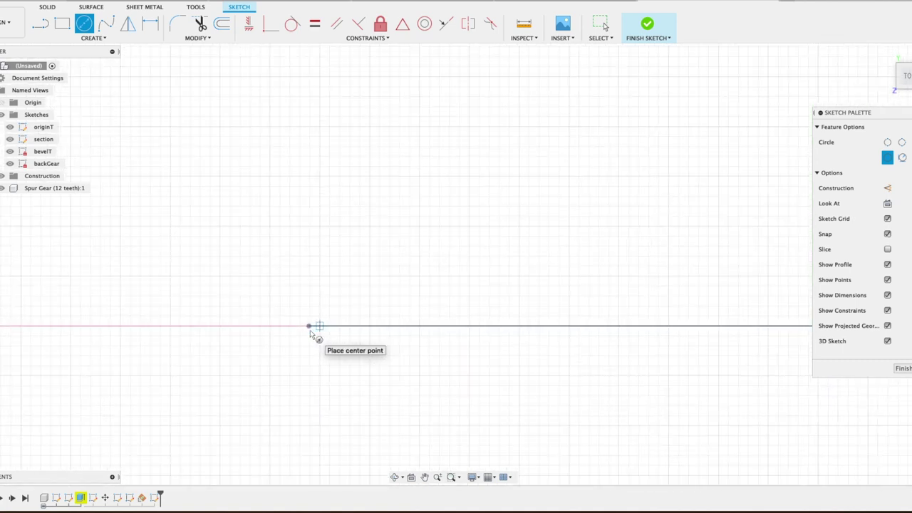
pyautogui.click(311, 330)
pyautogui.scroll(4, 223, 369)
pyautogui.scroll(-6, 222, 369)
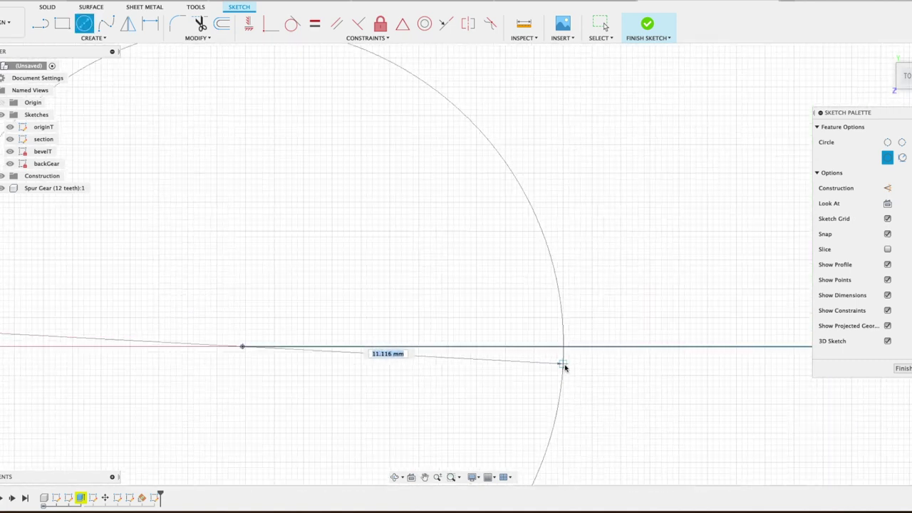
# - Size the circle to reach the gear body's corner and finish the backGear sketch
pyautogui.moveTo(563, 373); pyautogui.dragTo(420, 408, button='middle')
pyautogui.scroll(3, 420, 409)
pyautogui.scroll(5, 420, 408)
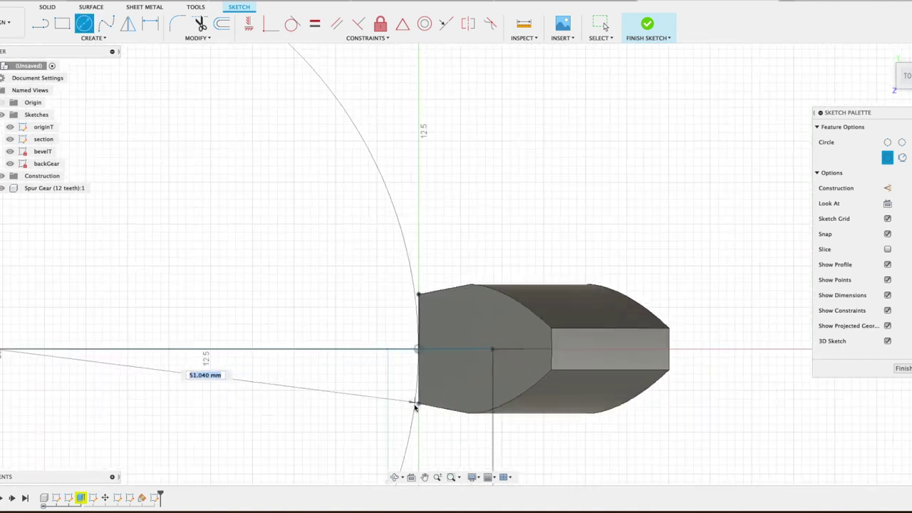
pyautogui.rightClick(438, 389)
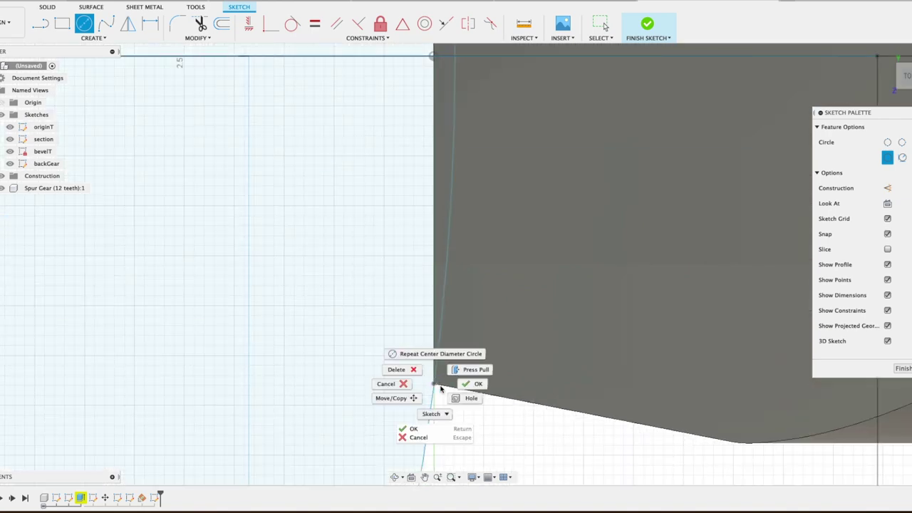
pyautogui.click(448, 401)
pyautogui.scroll(3, 448, 401)
pyautogui.scroll(-10, 365, 341)
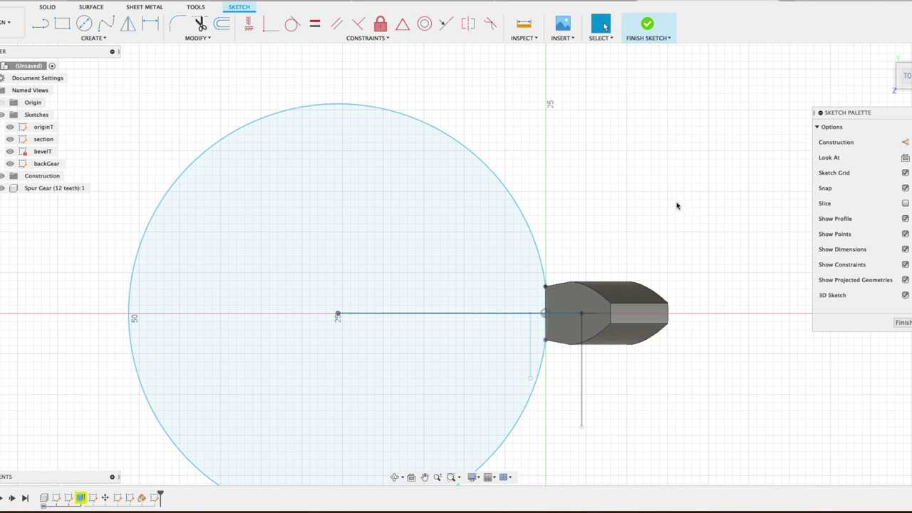
pyautogui.click(902, 322)
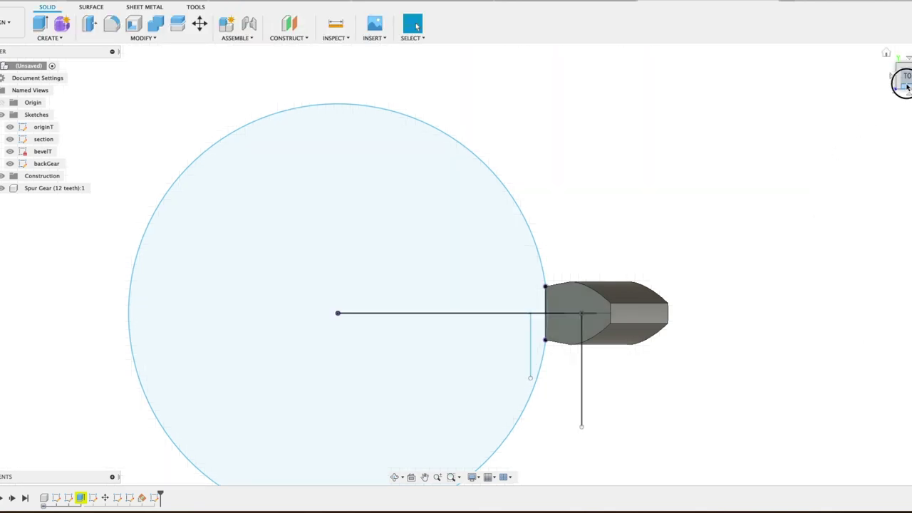
# - Loft the tooth's end face profile to the apex point as a new body
pyautogui.moveTo(904, 84); pyautogui.dragTo(841, 197)
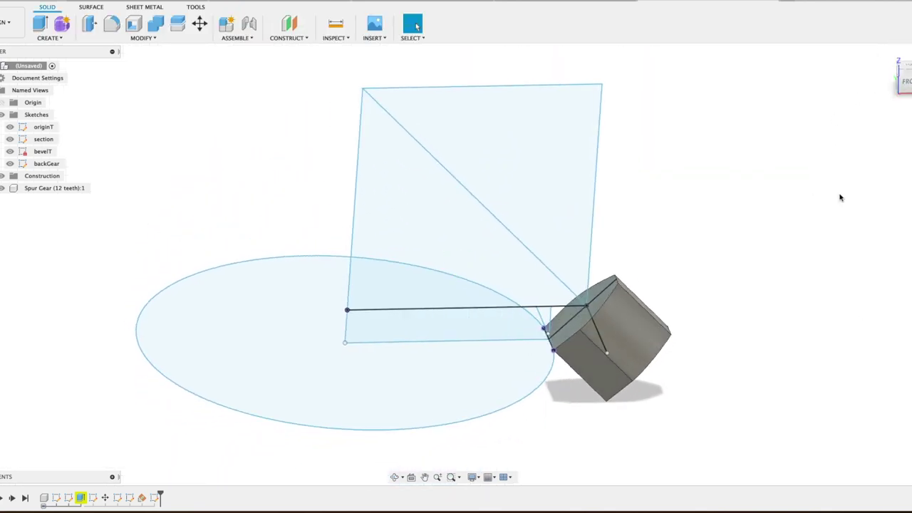
pyautogui.click(48, 38)
pyautogui.click(53, 125)
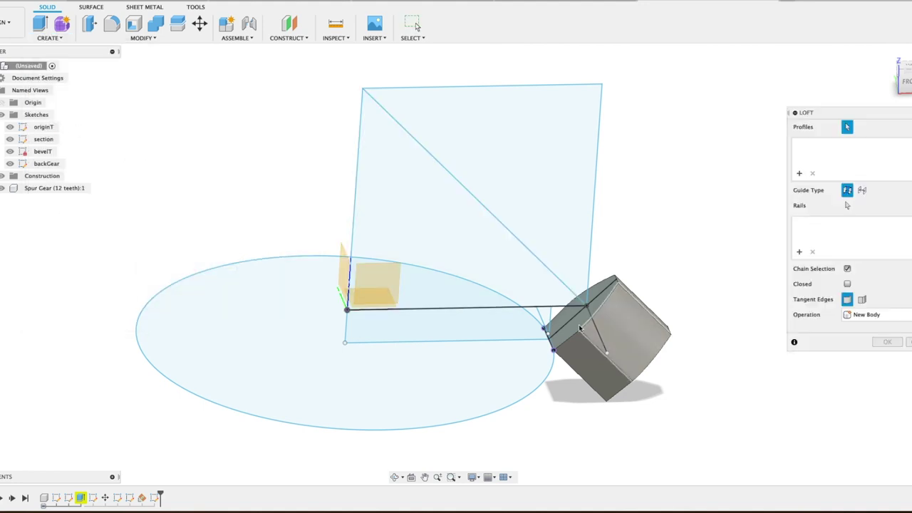
pyautogui.click(579, 327)
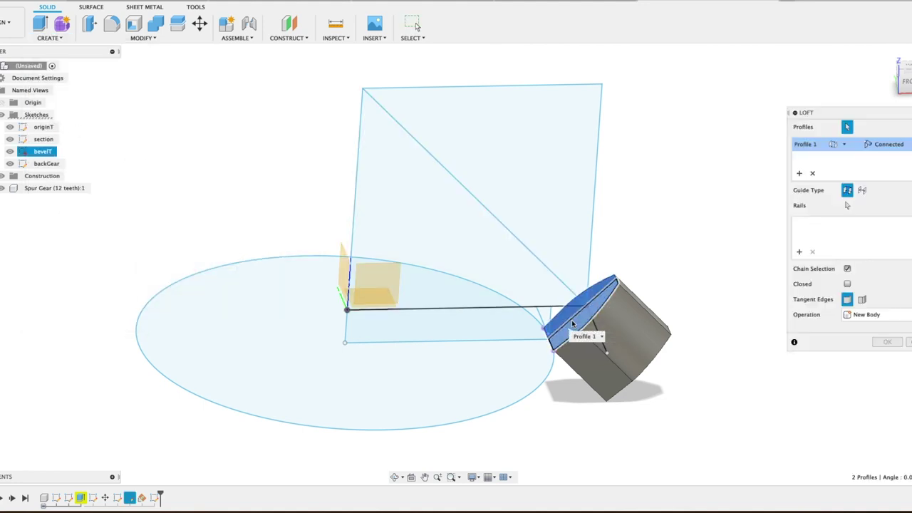
pyautogui.click(357, 83)
pyautogui.click(866, 315)
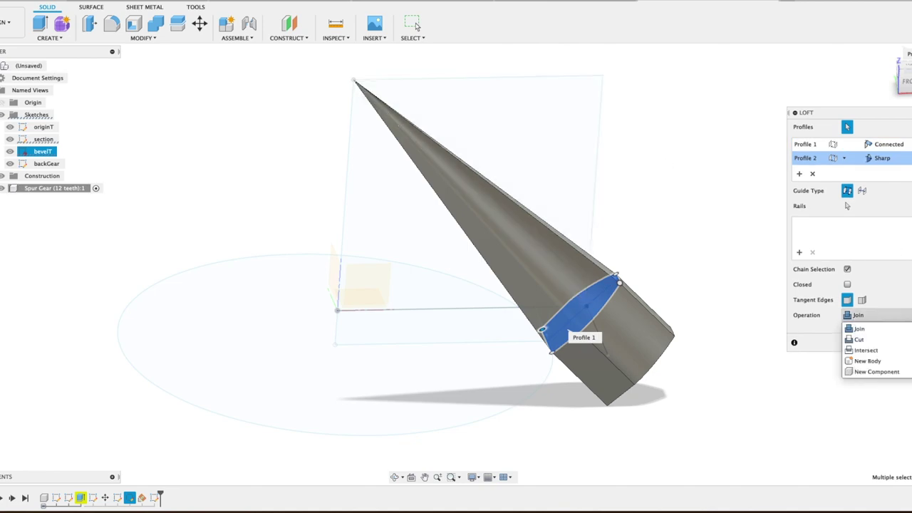
pyautogui.click(881, 360)
pyautogui.click(888, 344)
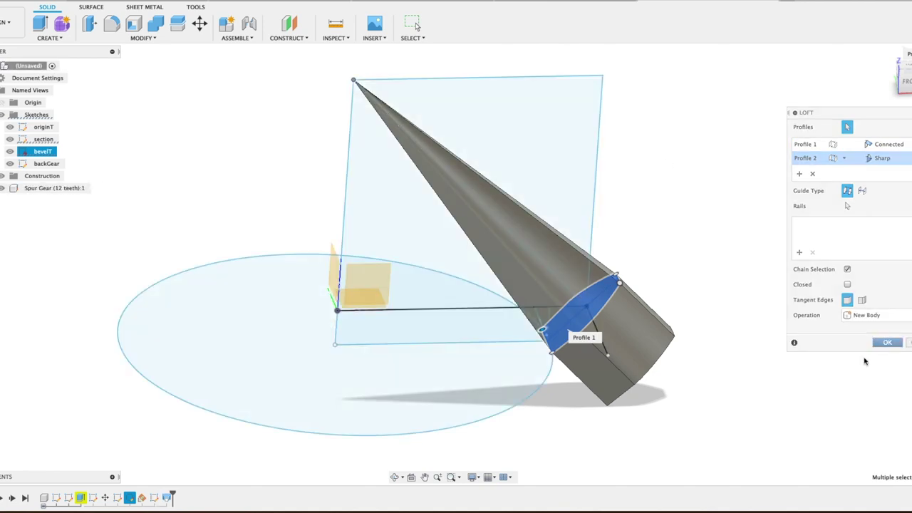
# - Hide the Spur Gear (12 teeth):1 reference component
pyautogui.click(3, 202)
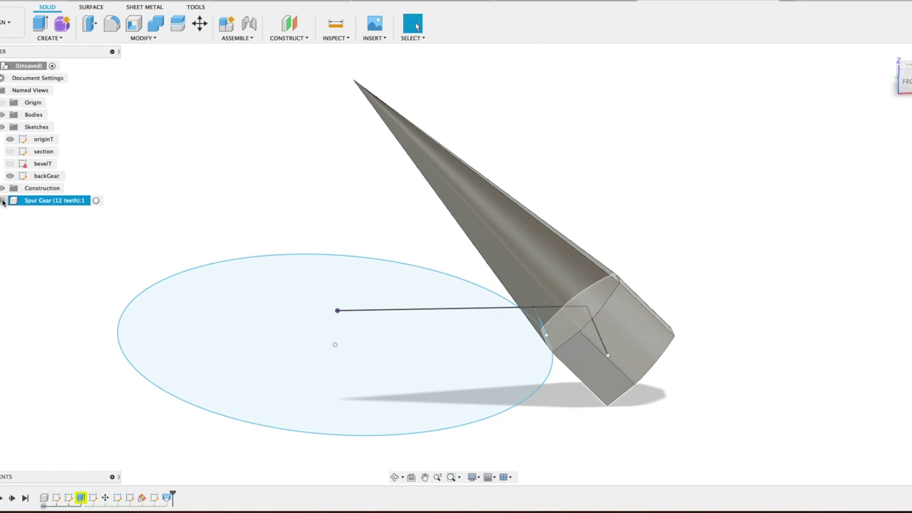
pyautogui.click(3, 202)
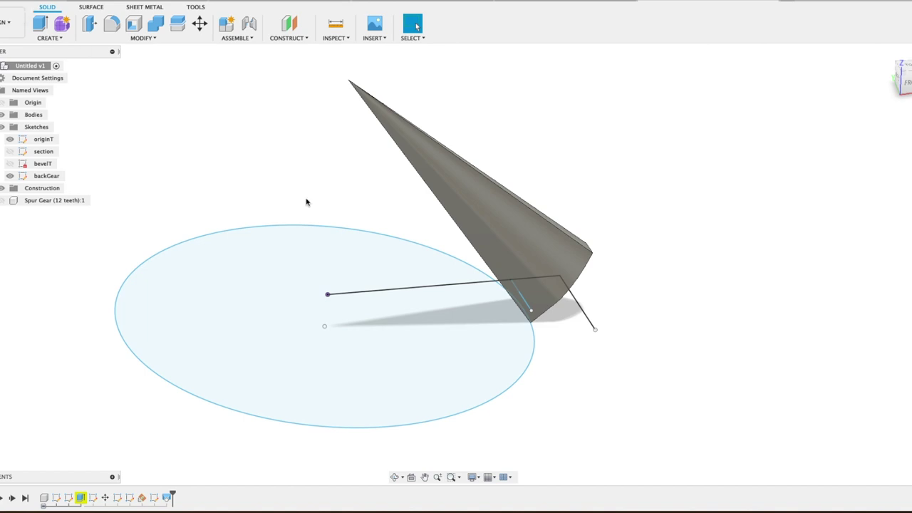
pyautogui.click(37, 40)
# - Circular-pattern the tooth body 12 times around the vertical axis, then expand the Bodies list
pyautogui.moveTo(57, 246)
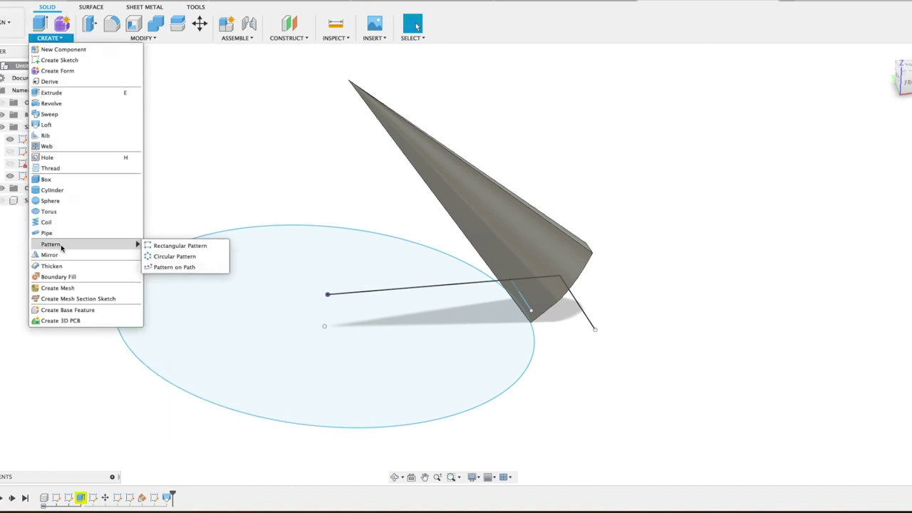
pyautogui.click(174, 258)
pyautogui.click(880, 127)
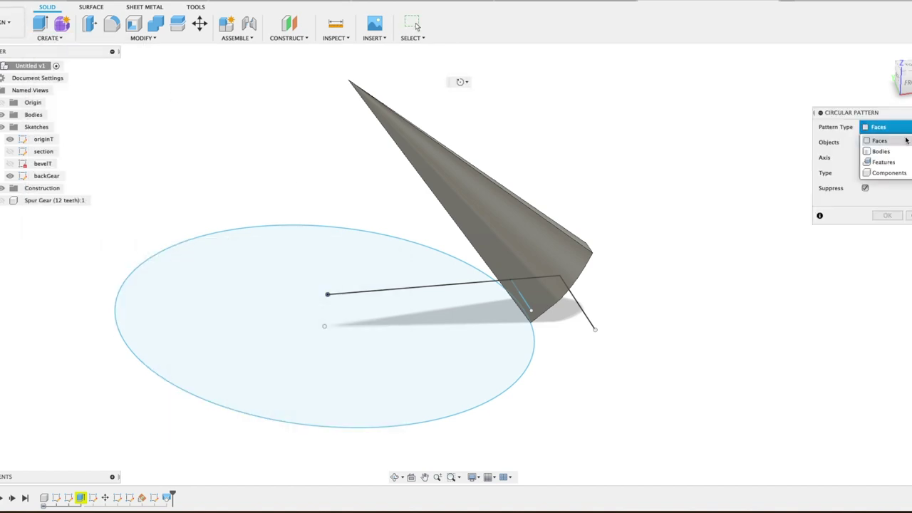
pyautogui.click(883, 151)
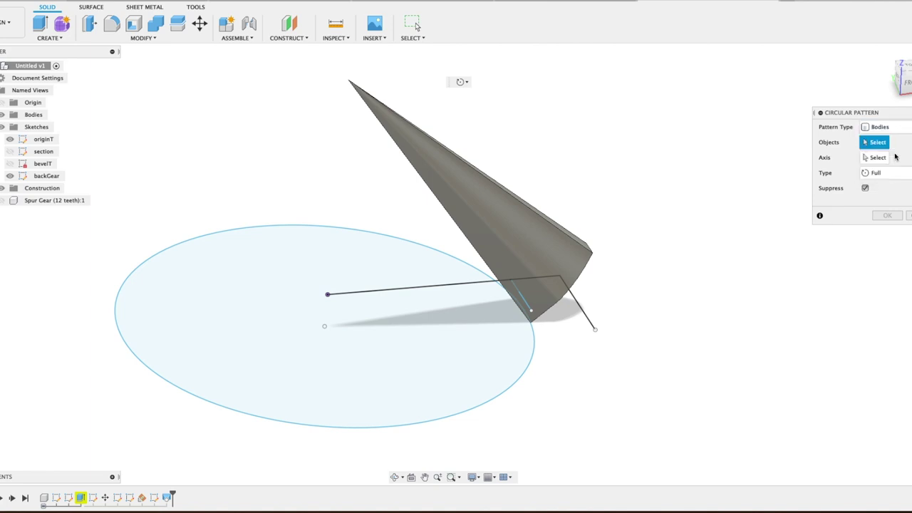
pyautogui.click(539, 255)
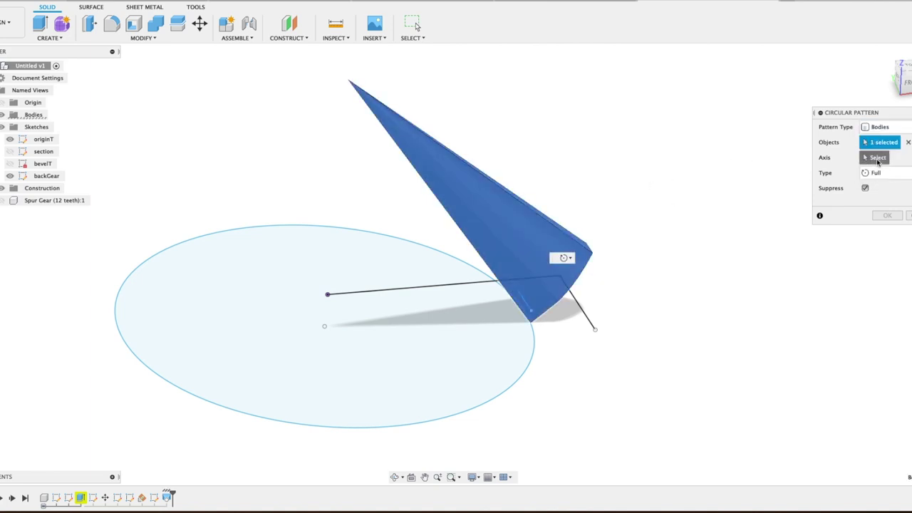
pyautogui.click(331, 269)
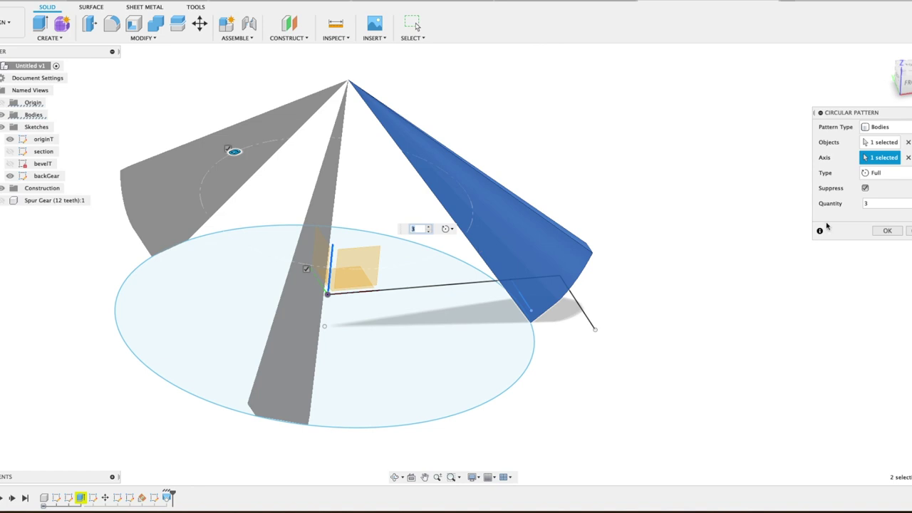
pyautogui.click(412, 229)
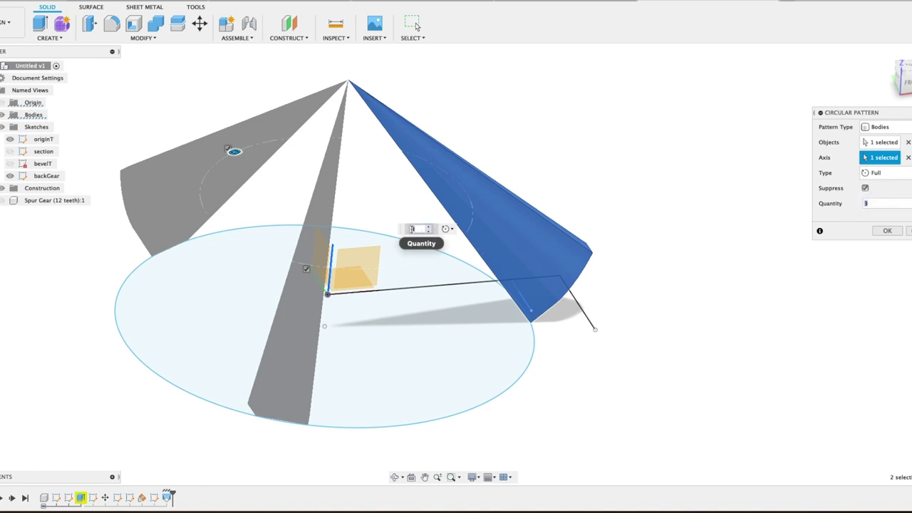
pyautogui.write('12')
pyautogui.press('Return')
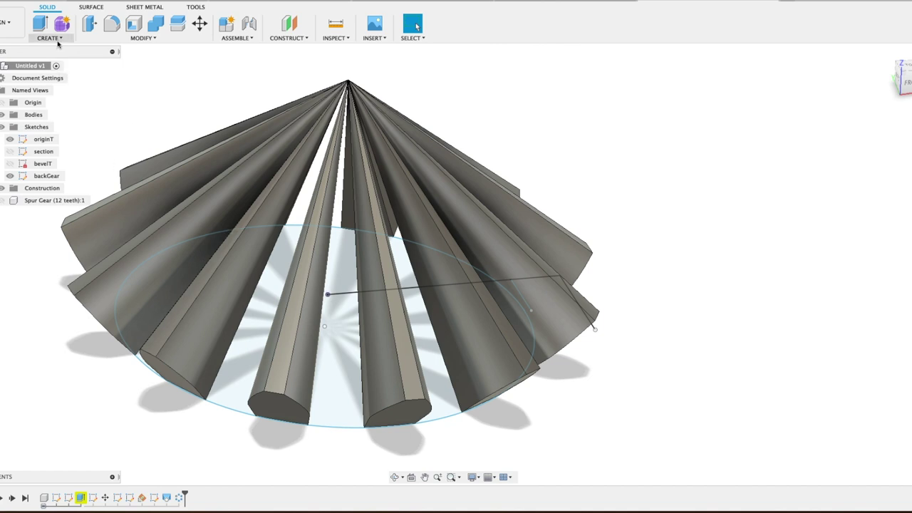
pyautogui.click(2, 115)
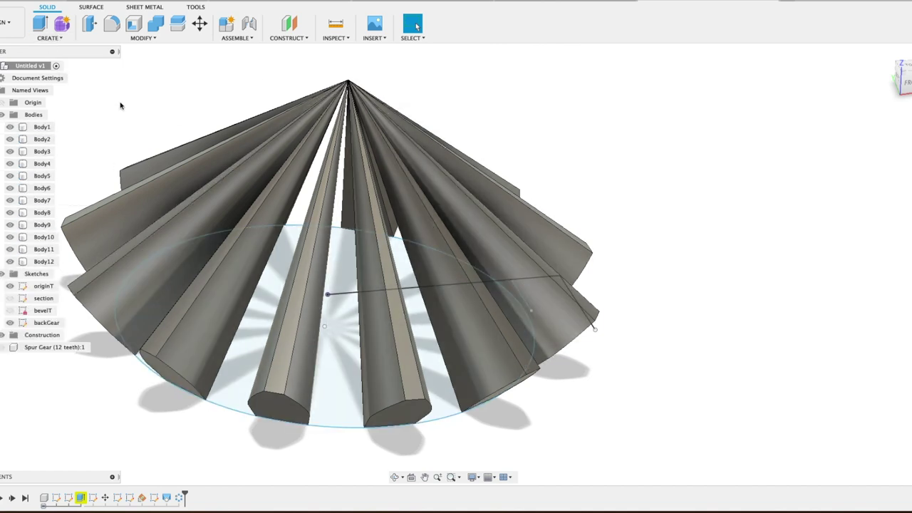
# - Loft from the base circle to the apex point with a Join operation, merging the teeth
pyautogui.click(54, 39)
pyautogui.click(54, 129)
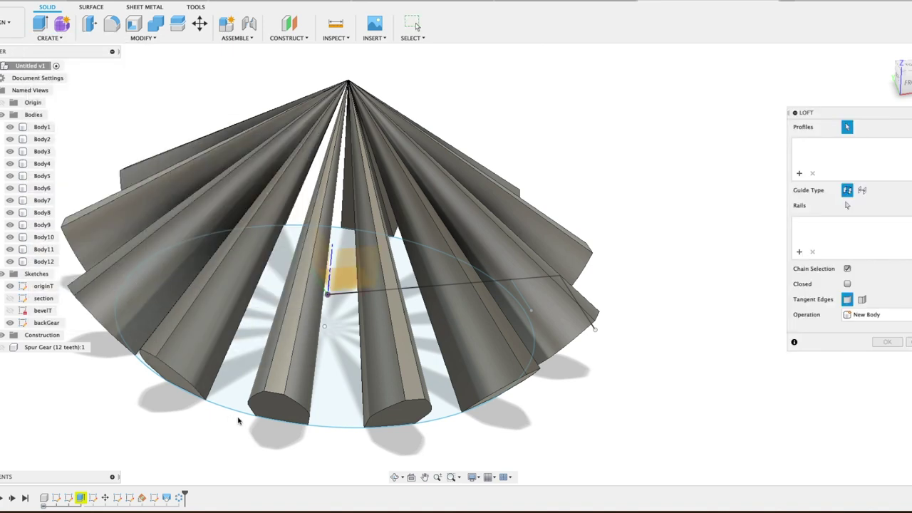
pyautogui.click(237, 404)
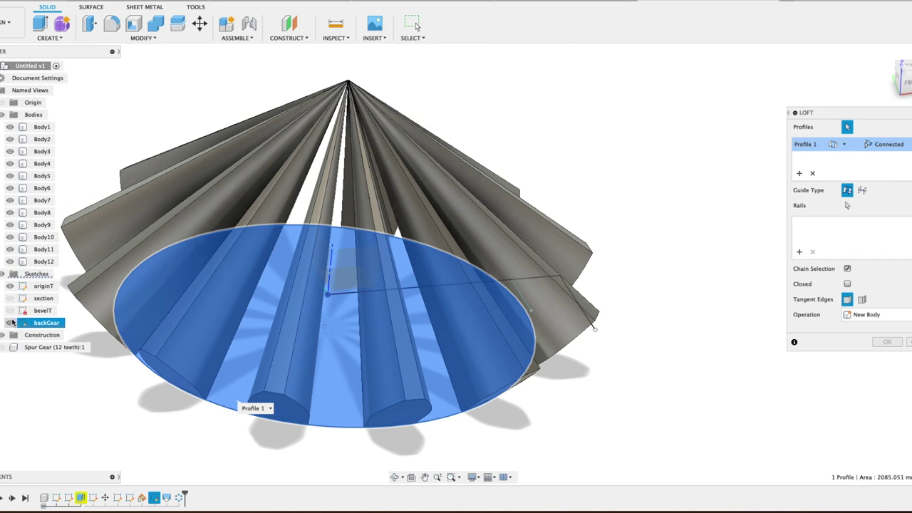
pyautogui.click(11, 300)
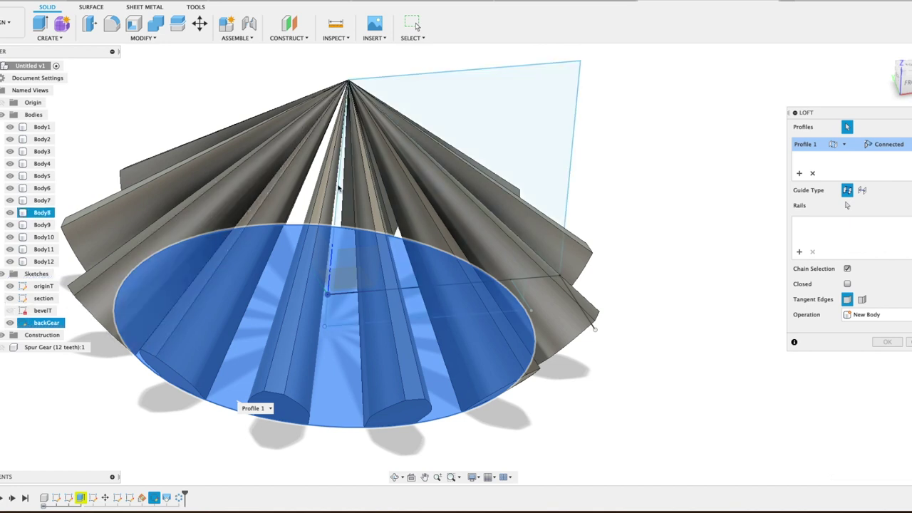
pyautogui.click(349, 84)
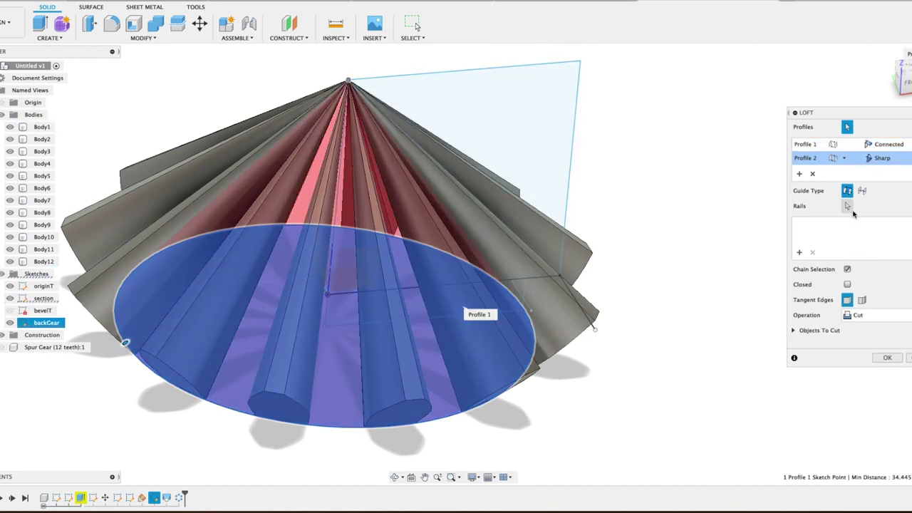
pyautogui.click(883, 315)
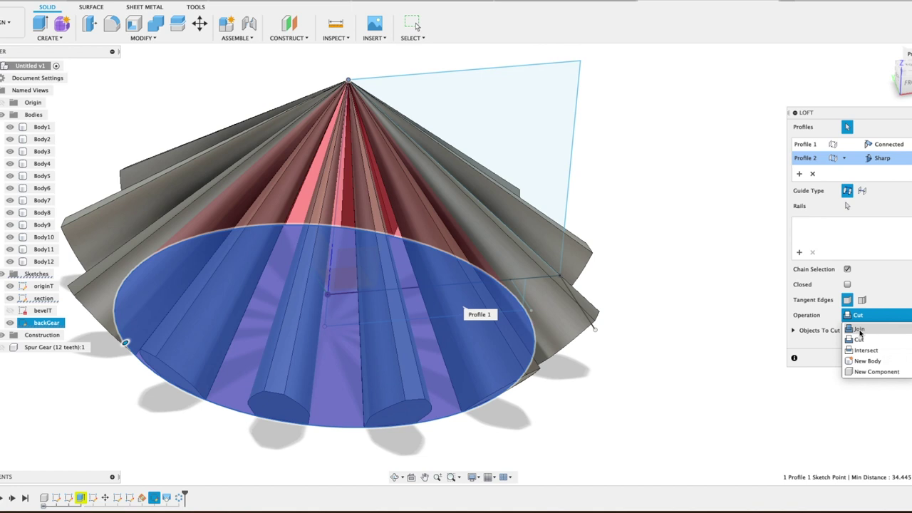
pyautogui.click(859, 328)
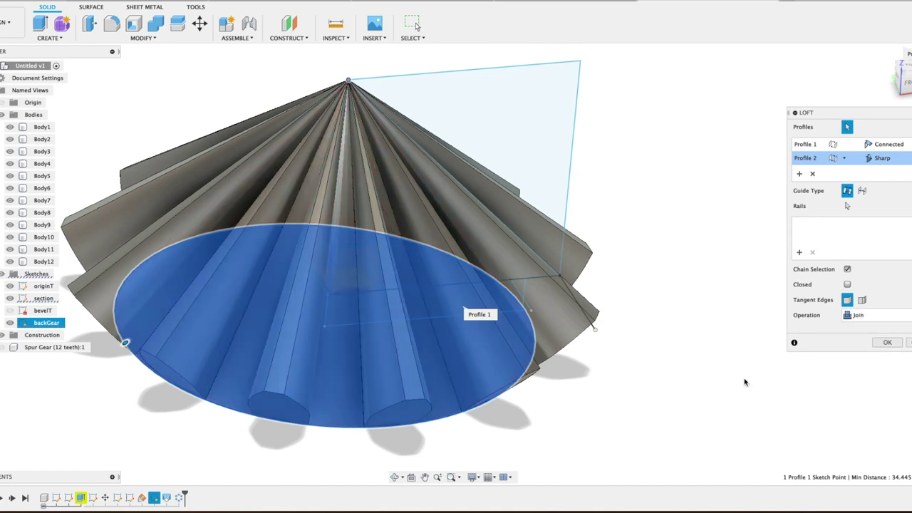
pyautogui.click(889, 343)
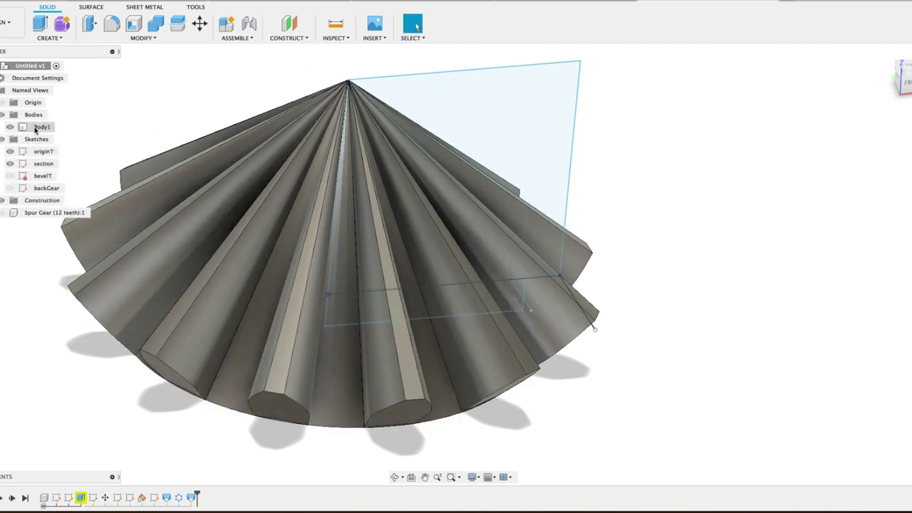
# - Toggle Body1's visibility to check it, then save a new version
pyautogui.click(10, 128)
pyautogui.click(11, 128)
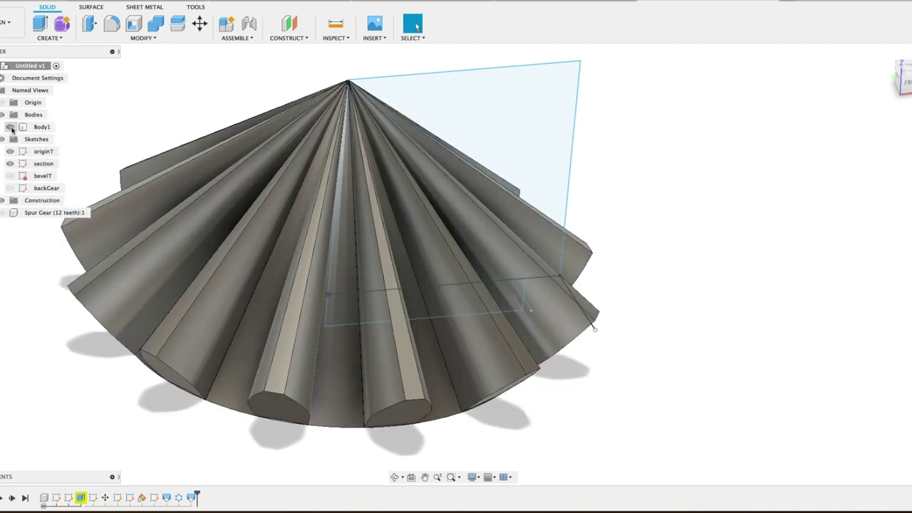
pyautogui.click(11, 3)
pyautogui.click(456, 247)
# - Cancel the revolve after selecting and clearing its profile, then call up the section sketch line's options
pyautogui.click(50, 38)
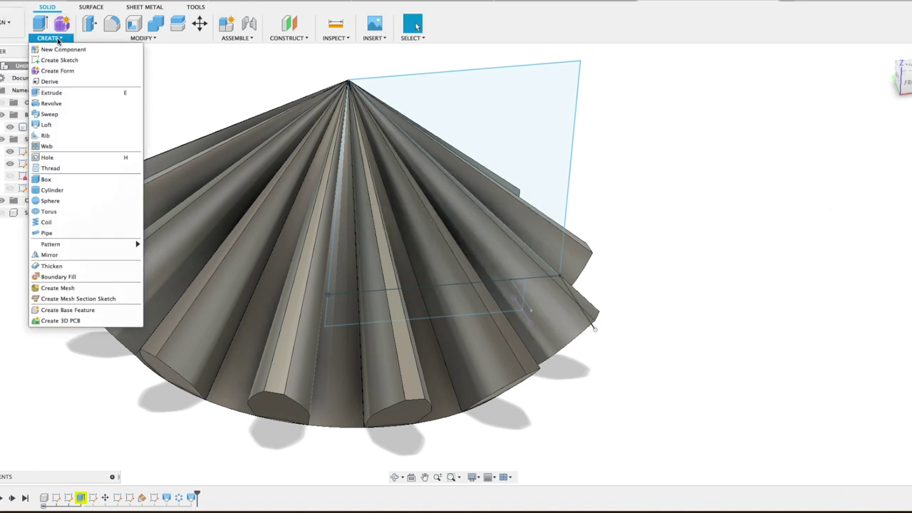
pyautogui.click(52, 103)
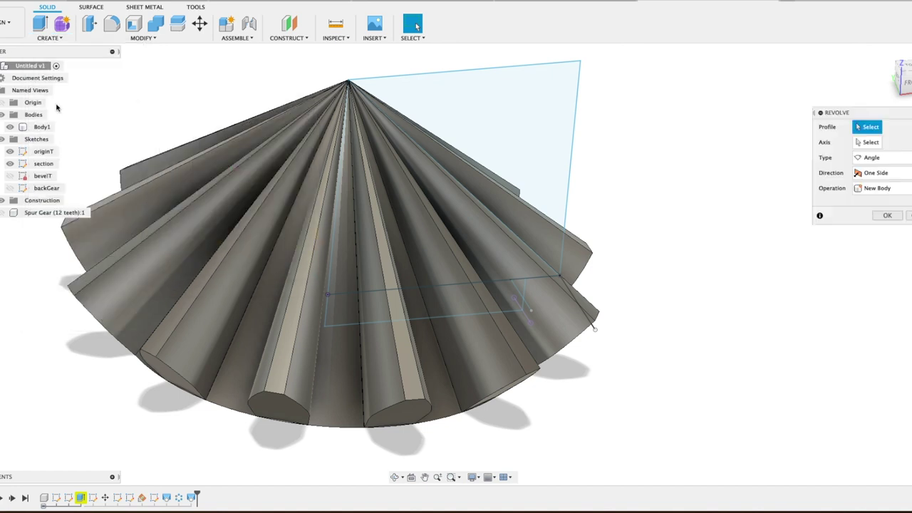
pyautogui.click(492, 130)
pyautogui.click(492, 130)
pyautogui.click(415, 25)
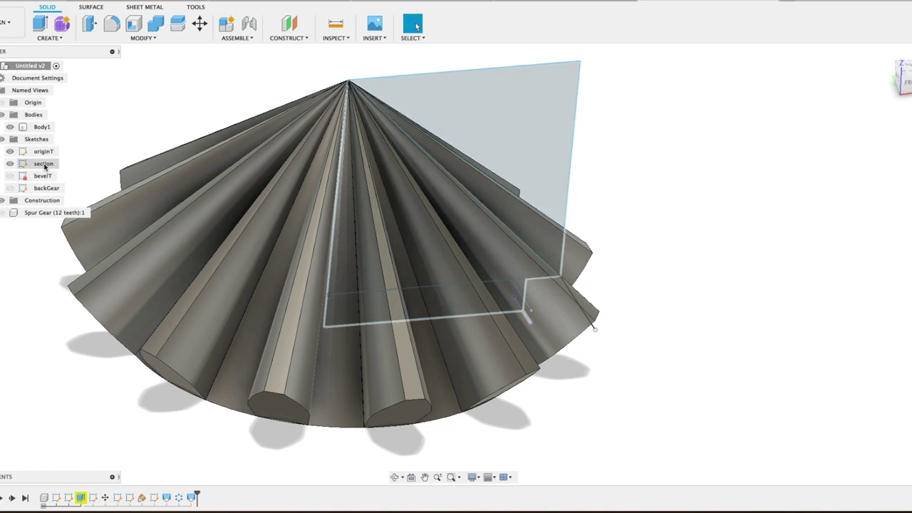
pyautogui.rightClick(571, 154)
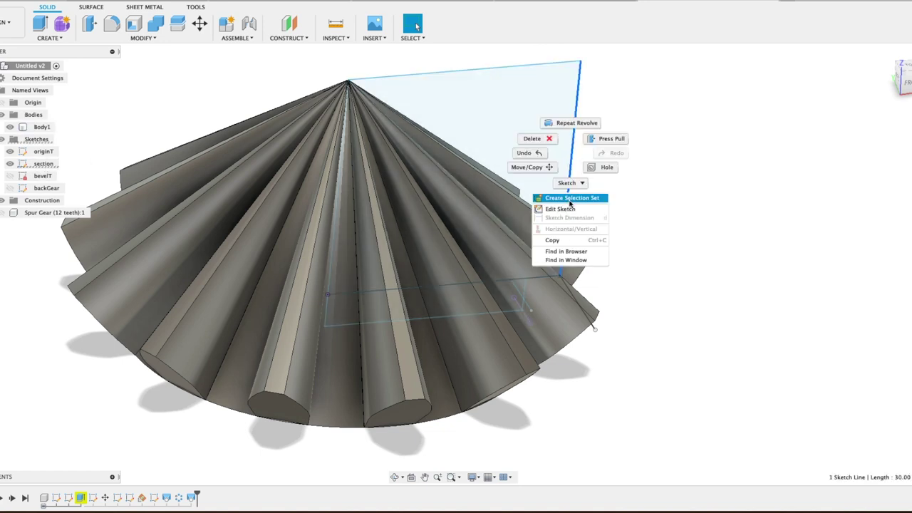
# - Reopen the section sketch, draw a new diagonal, and mirror it about the existing diagonal
pyautogui.click(569, 208)
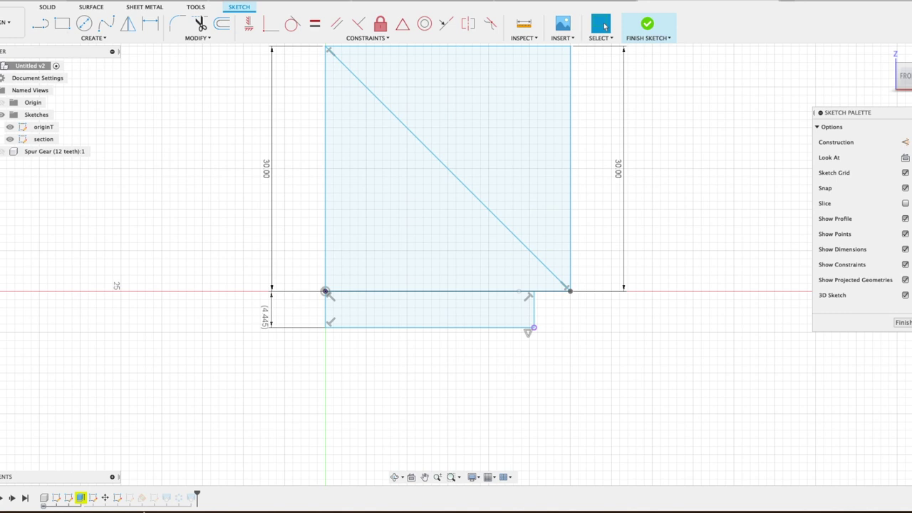
pyautogui.click(41, 23)
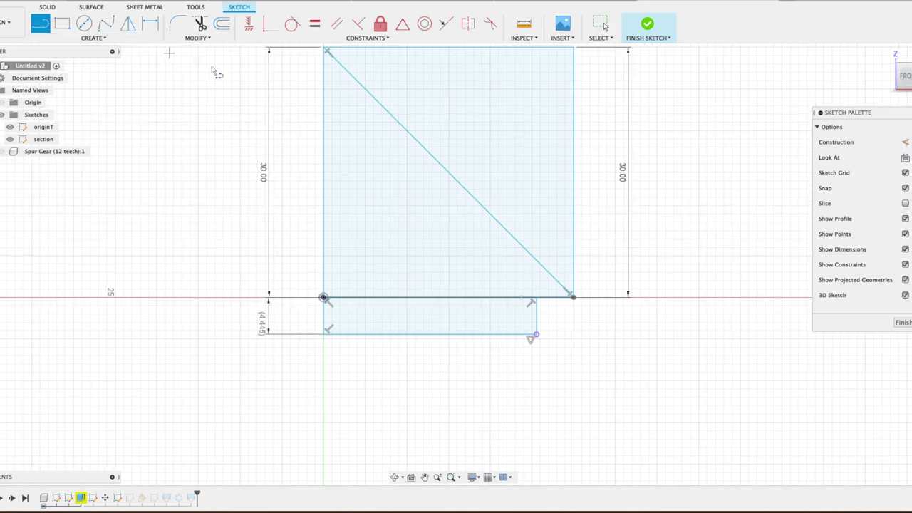
pyautogui.click(327, 54)
pyautogui.click(537, 334)
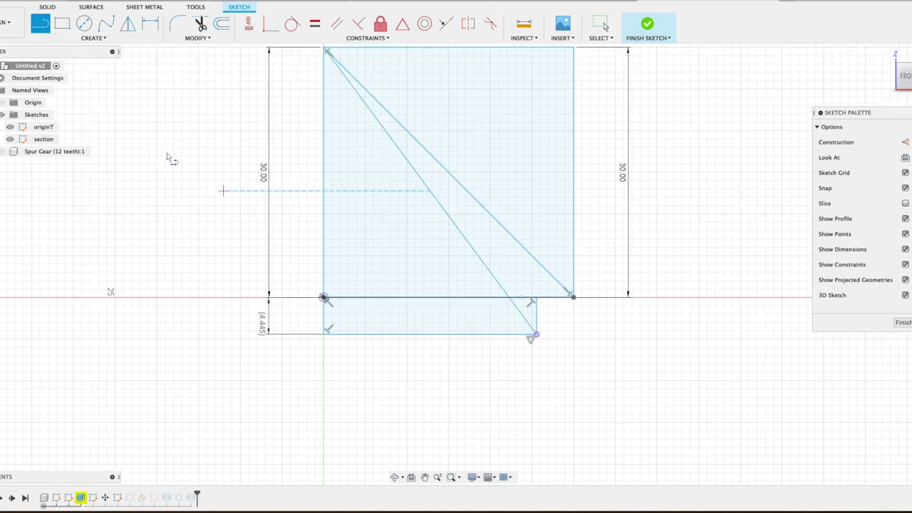
pyautogui.click(92, 38)
pyautogui.click(72, 179)
pyautogui.click(486, 274)
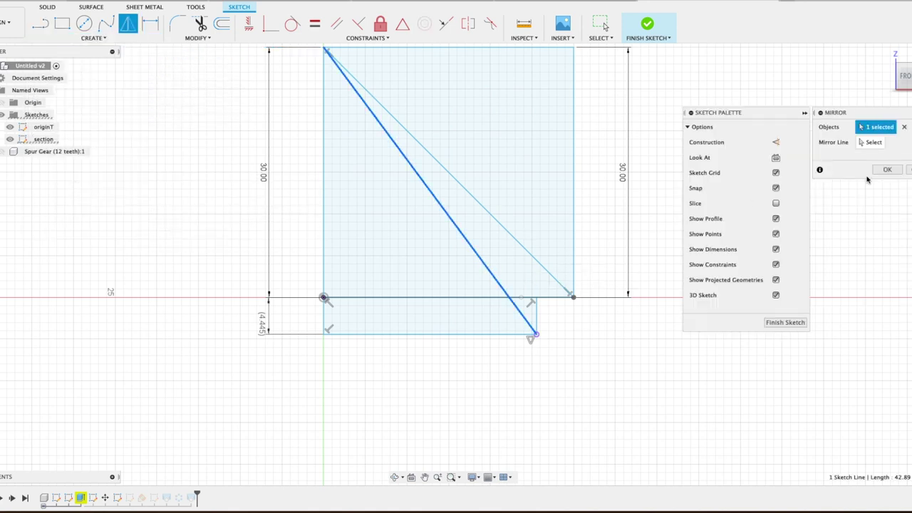
pyautogui.click(882, 145)
pyautogui.click(521, 245)
pyautogui.click(887, 171)
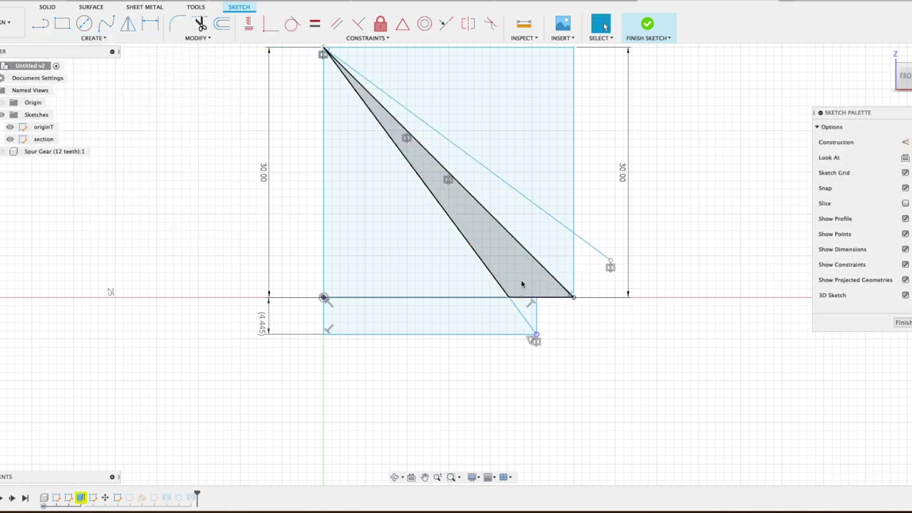
# - Turn the diagonal into a construction line
pyautogui.click(499, 287)
pyautogui.rightClick(499, 288)
pyautogui.press('Escape')
pyautogui.press('x')
pyautogui.click(566, 229)
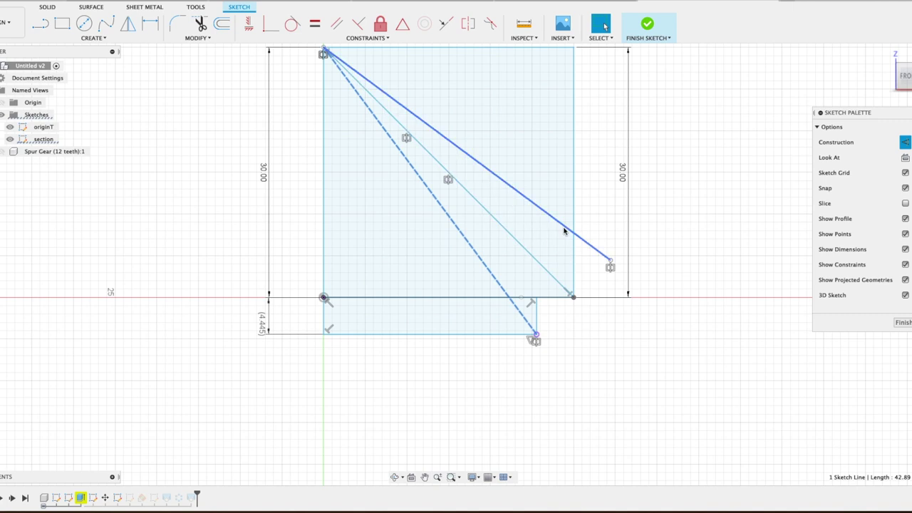
pyautogui.rightClick(563, 228)
pyautogui.click(553, 304)
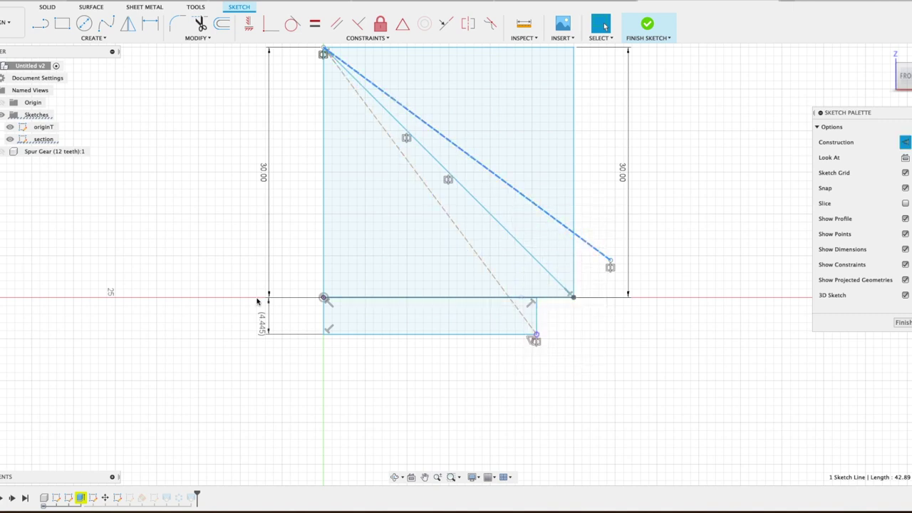
# - Draw a 10 mm vertical line from the bottom-left corner, then horizontal and slanted lines to the right edge
pyautogui.press('l')
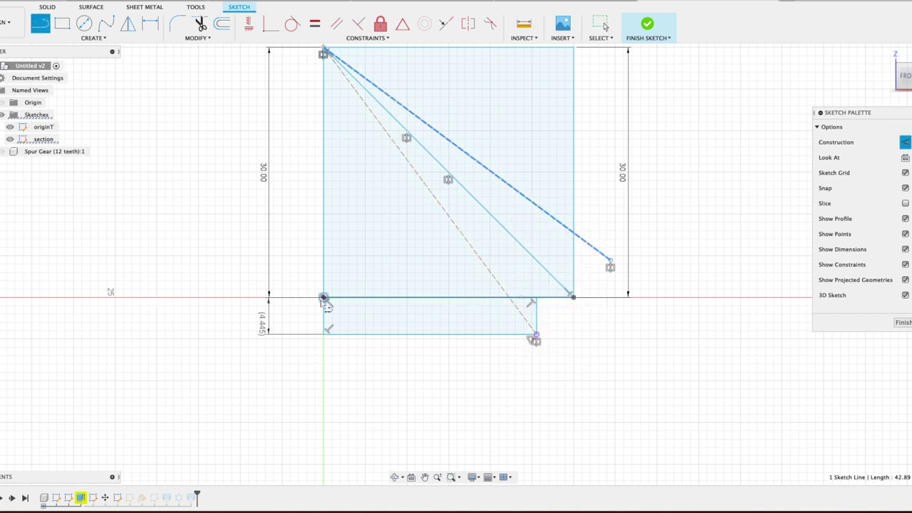
pyautogui.click(324, 298)
pyautogui.write('10')
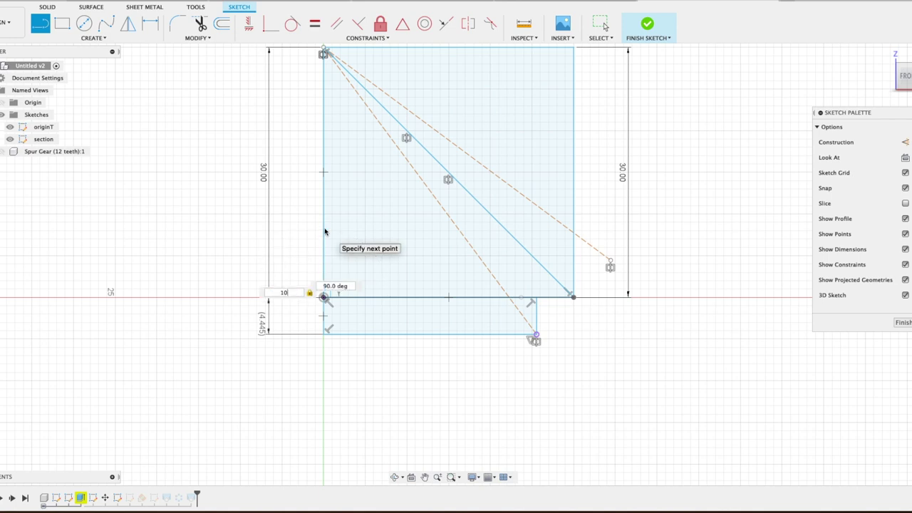
pyautogui.press('Return')
pyautogui.press('Escape')
pyautogui.rightClick(325, 216)
pyautogui.click(324, 182)
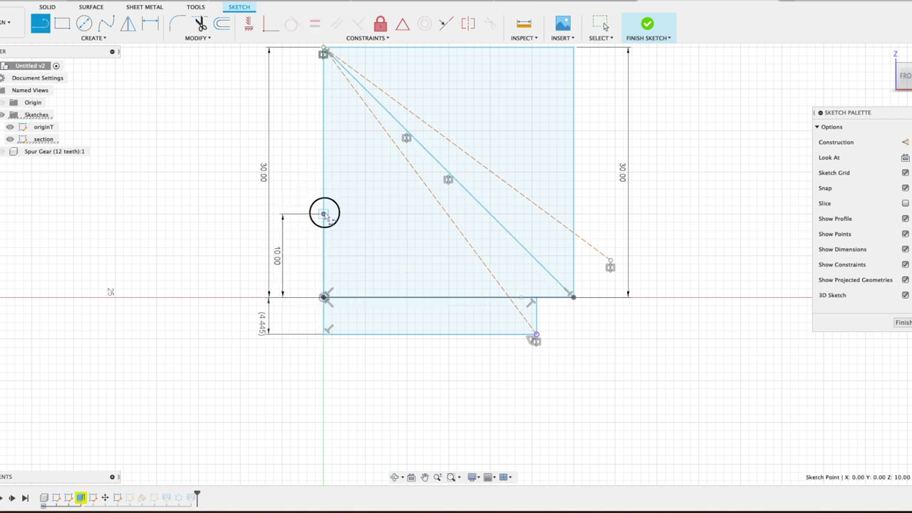
pyautogui.click(324, 215)
pyautogui.click(449, 214)
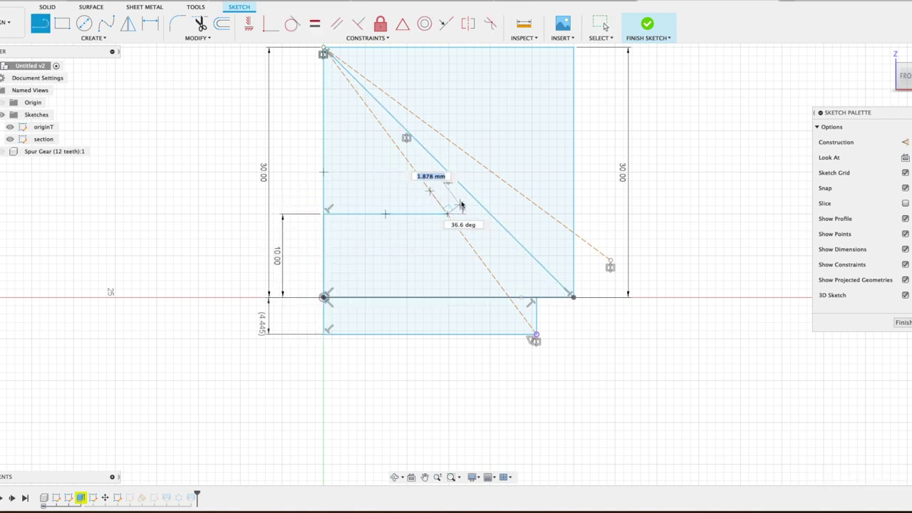
pyautogui.click(468, 193)
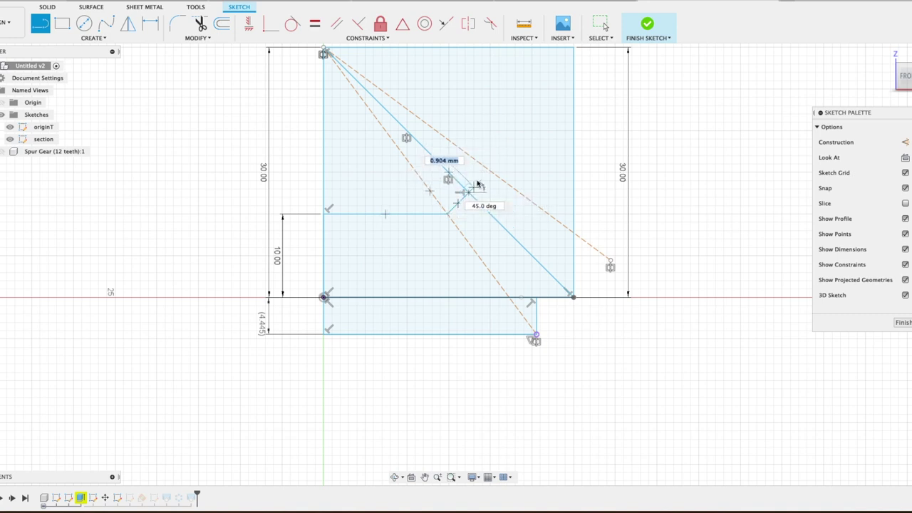
pyautogui.click(578, 85)
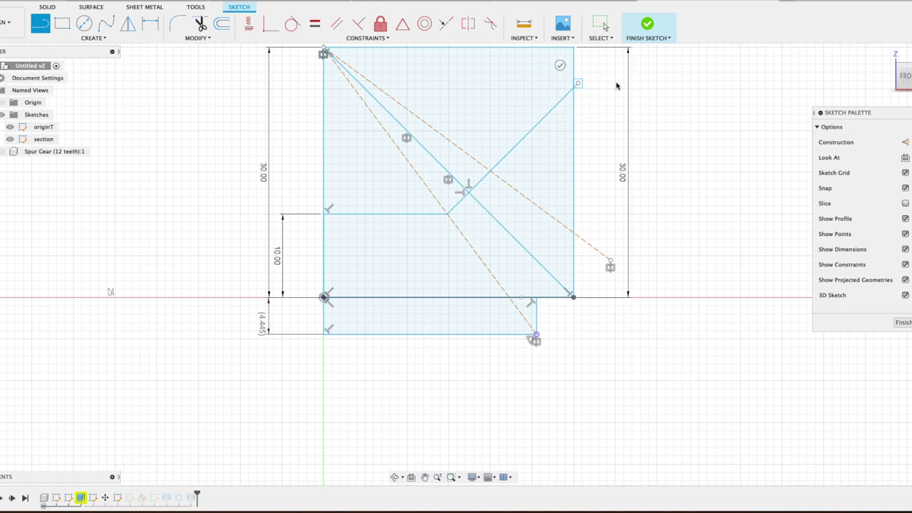
# - Draw a closed triangle at the section's lower-right corner
pyautogui.rightClick(586, 408)
pyautogui.click(545, 349)
pyautogui.click(536, 335)
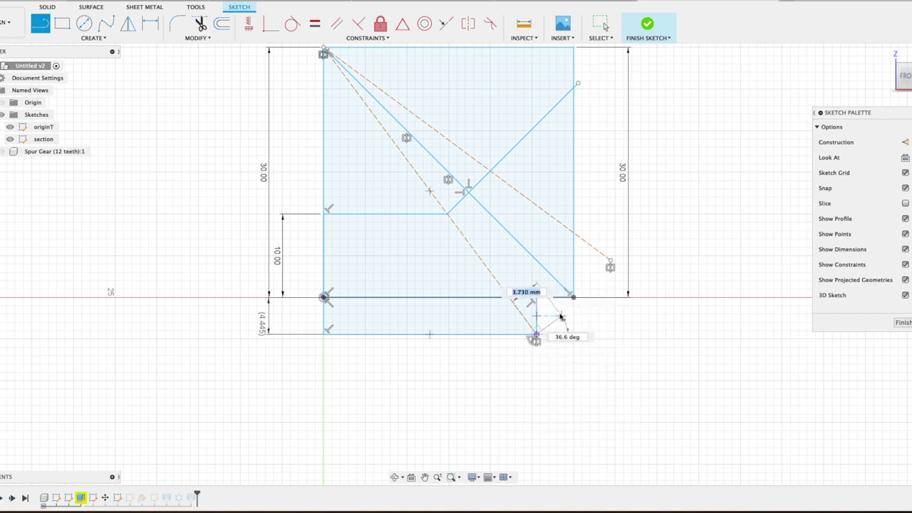
pyautogui.click(574, 297)
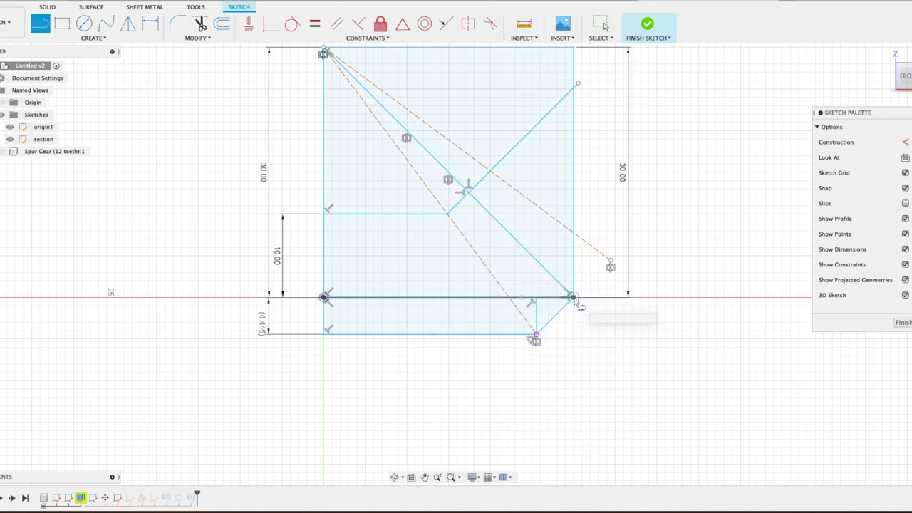
pyautogui.click(574, 298)
pyautogui.rightClick(647, 226)
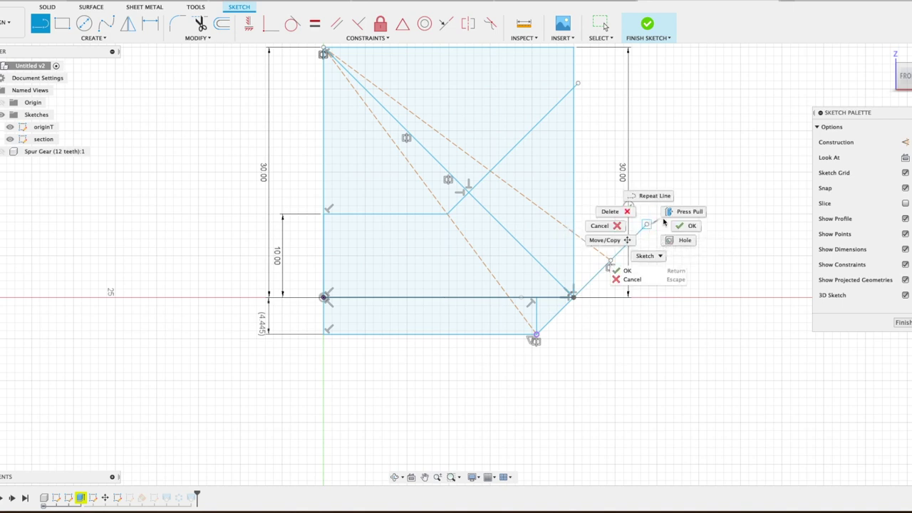
pyautogui.click(693, 229)
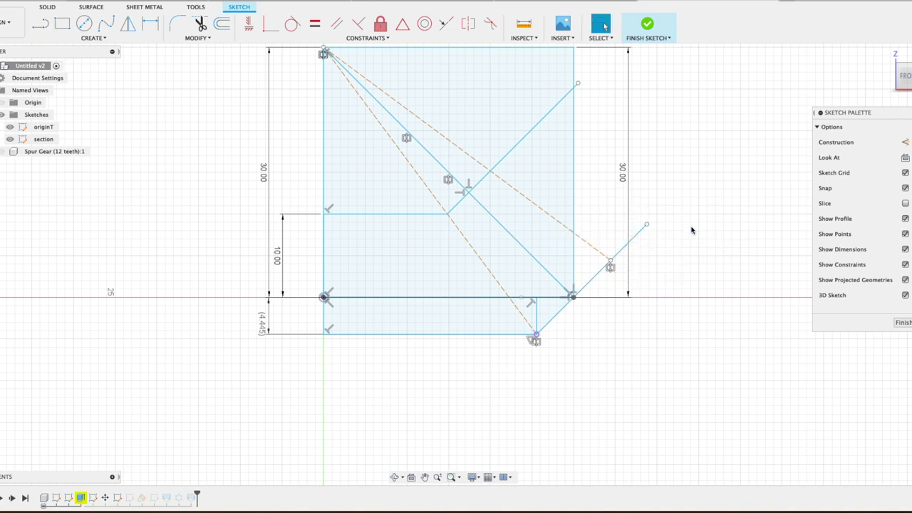
pyautogui.rightClick(688, 342)
pyautogui.click(686, 313)
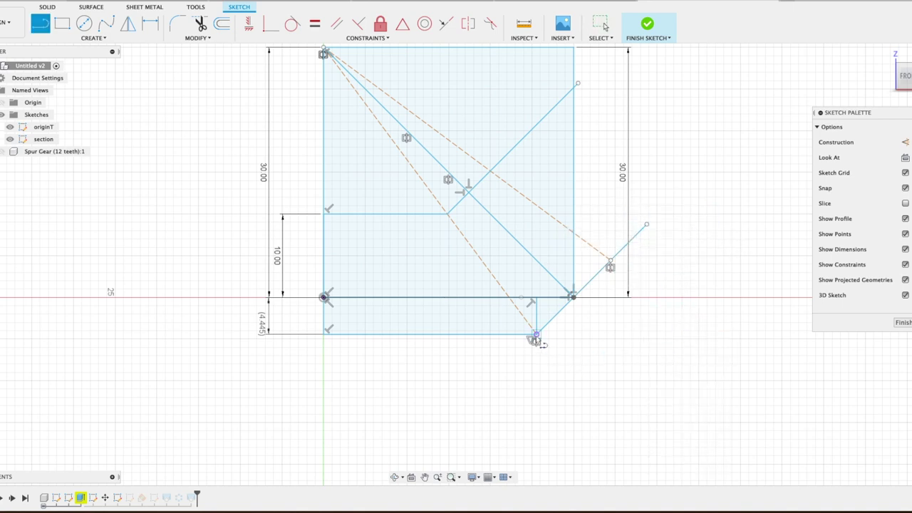
pyautogui.click(649, 333)
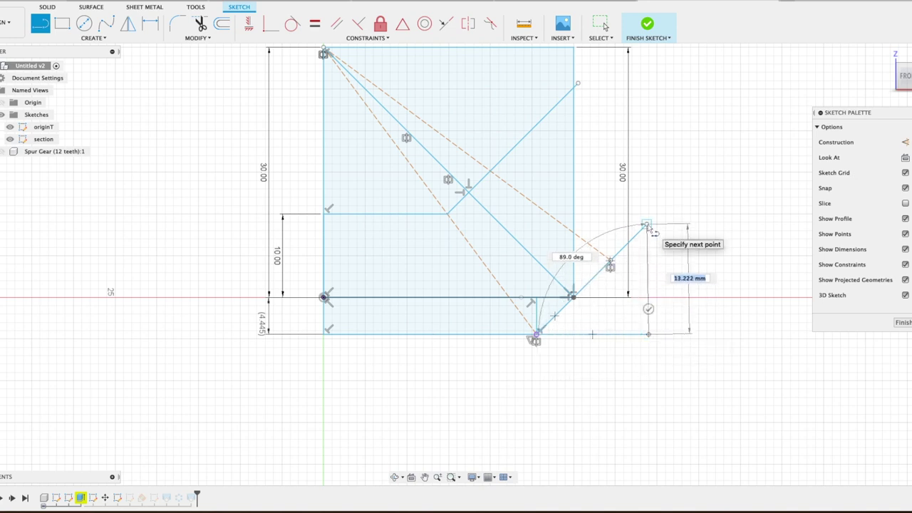
pyautogui.click(647, 225)
pyautogui.rightClick(665, 226)
pyautogui.click(702, 229)
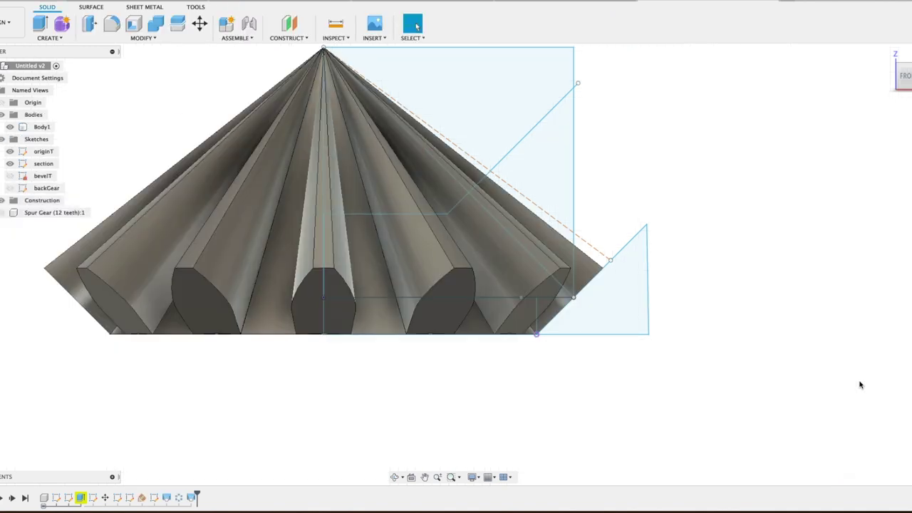
# - Revolve-cut the upper, middle and lower-right triangle profiles 360° around the vertical centre line
pyautogui.click(49, 37)
pyautogui.click(43, 103)
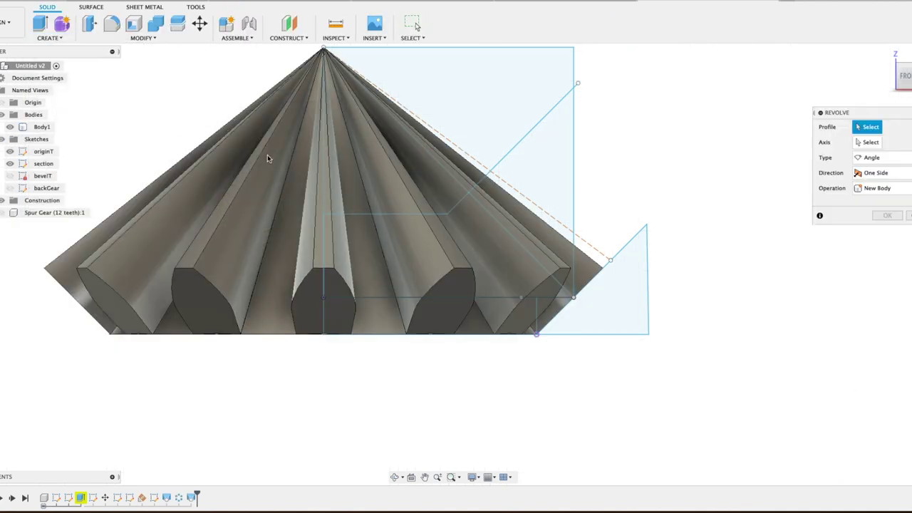
pyautogui.click(388, 173)
pyautogui.click(608, 269)
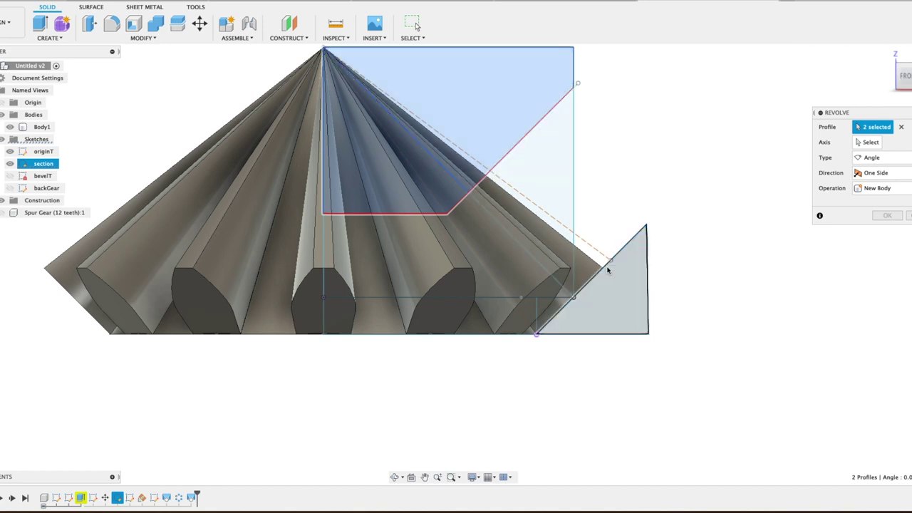
pyautogui.scroll(6, 556, 342)
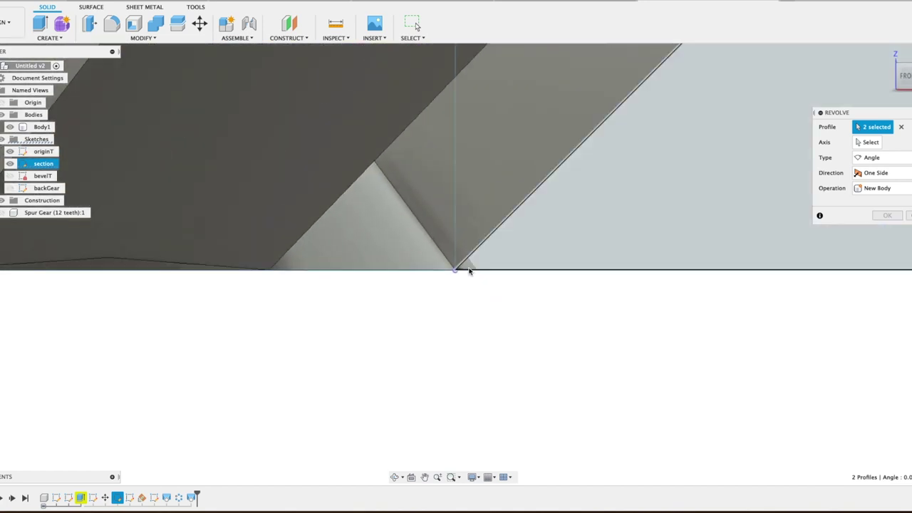
pyautogui.click(470, 271)
pyautogui.scroll(-8, 520, 259)
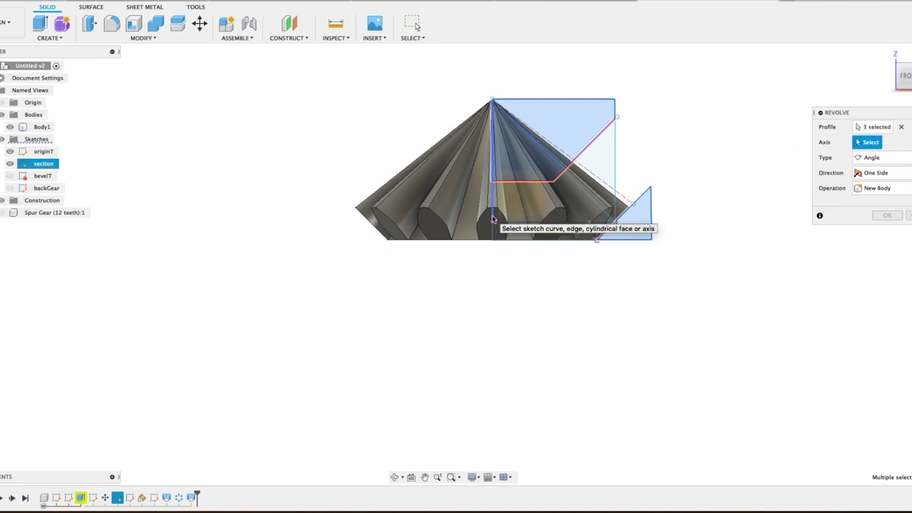
pyautogui.click(492, 220)
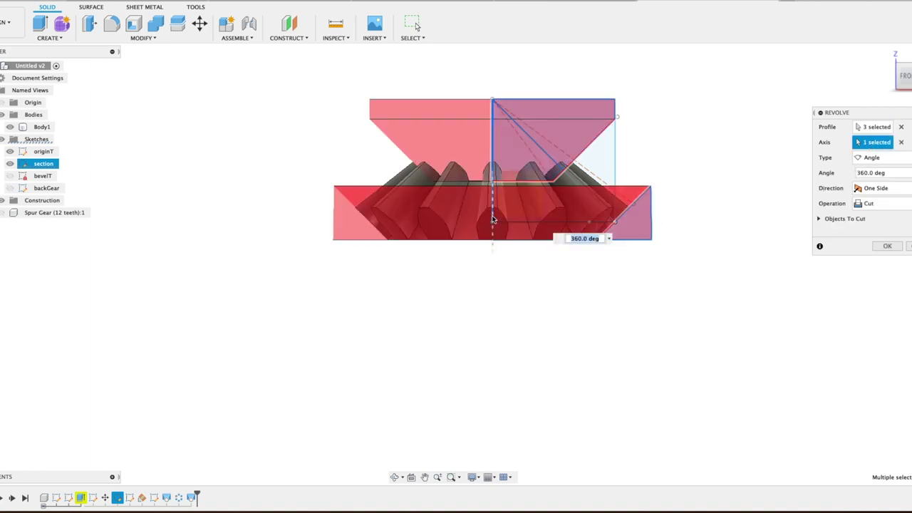
pyautogui.click(888, 246)
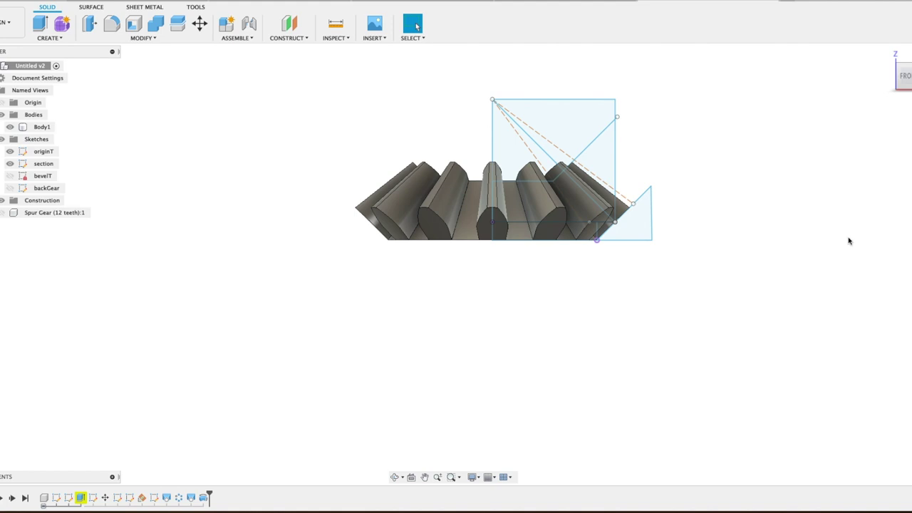
pyautogui.keyDown('shift'); pyautogui.moveTo(849, 241); pyautogui.dragTo(868, 46, button='middle'); pyautogui.keyUp('shift')
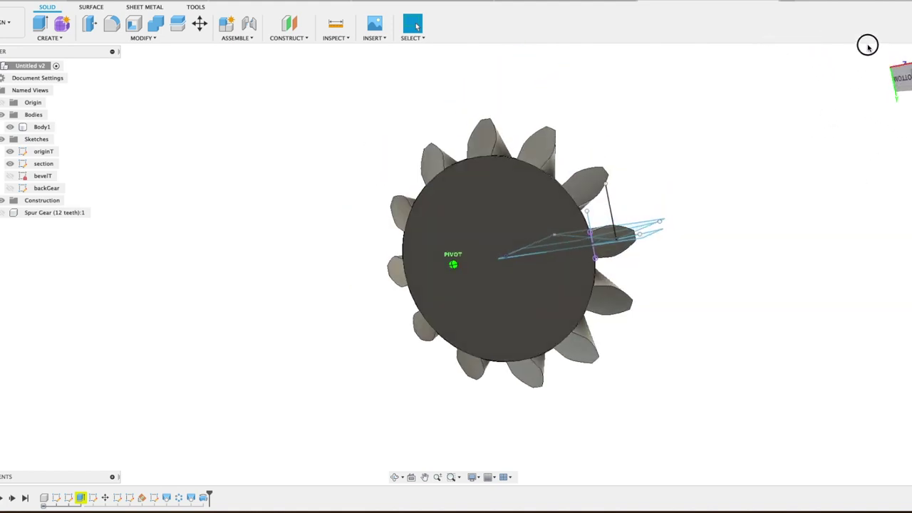
# - Reopen the backGear sketch, draw a 16 mm circle at the gear's centre, and finish the sketch
pyautogui.click(55, 39)
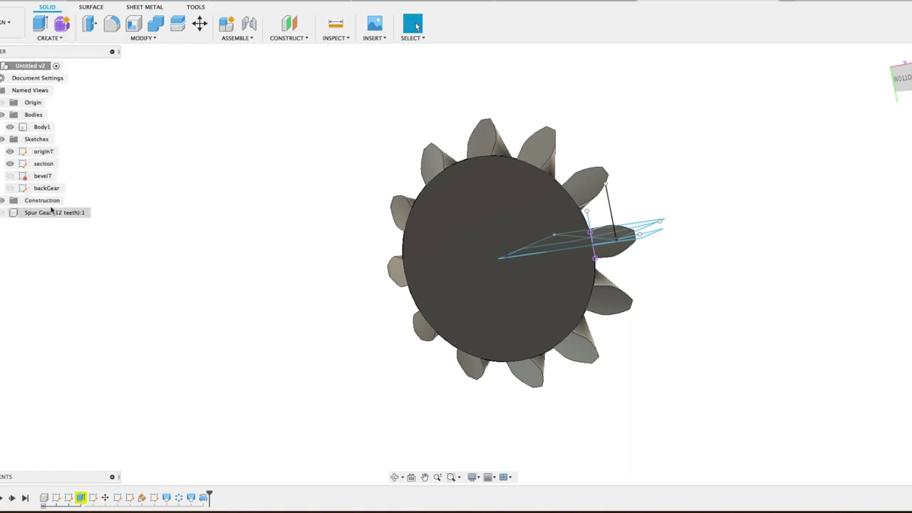
pyautogui.click(45, 188)
pyautogui.click(50, 38)
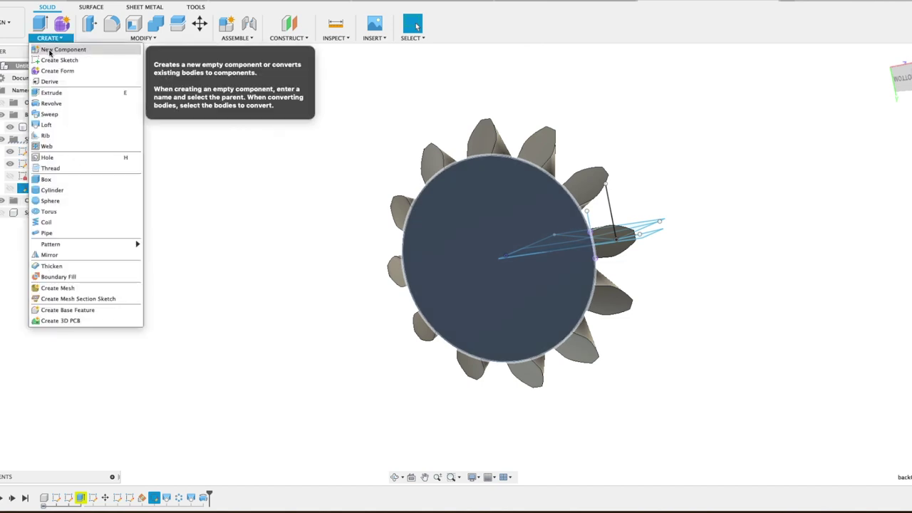
pyautogui.click(221, 235)
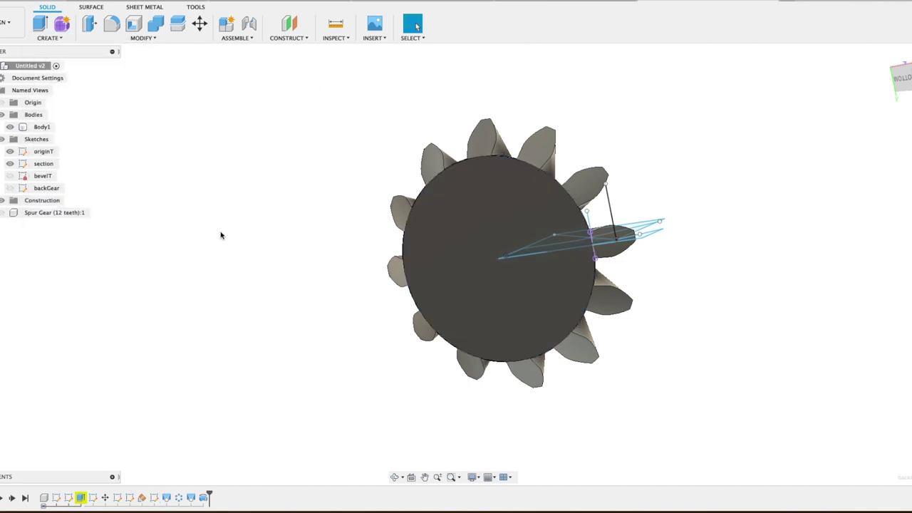
pyautogui.rightClick(50, 189)
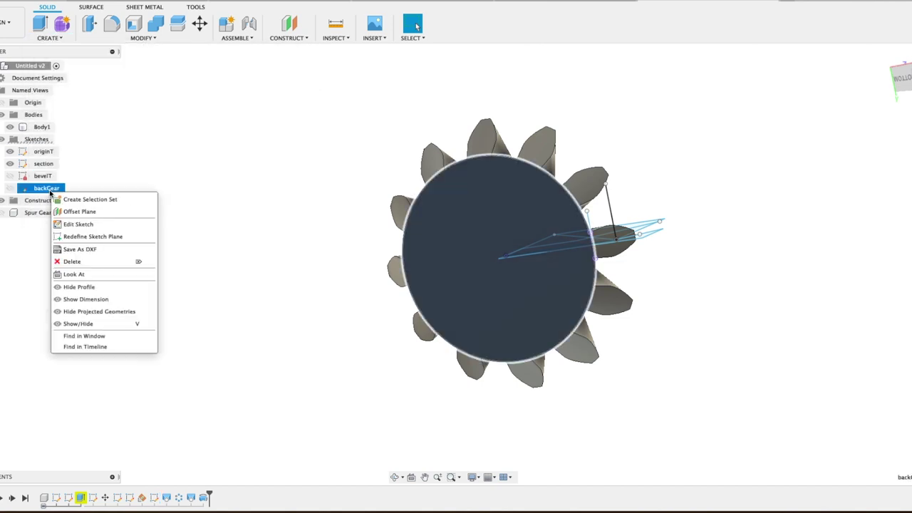
pyautogui.click(83, 225)
pyautogui.press('c')
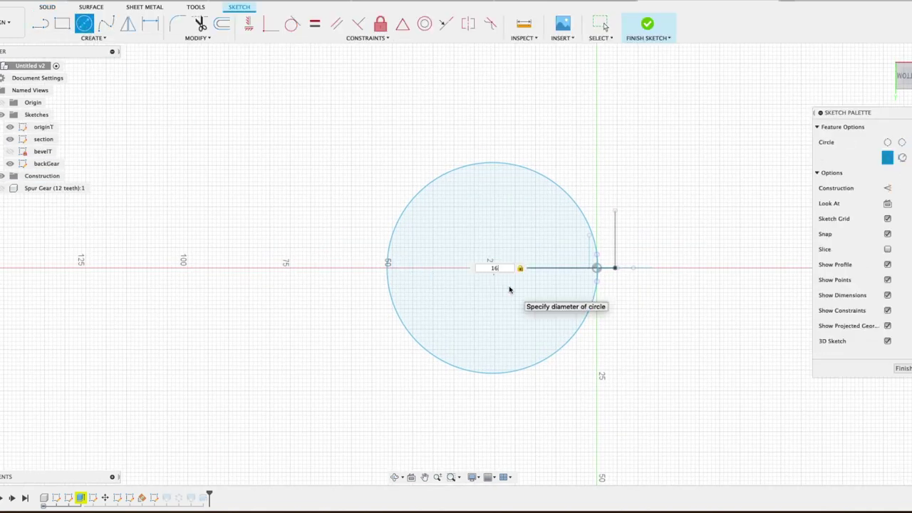
pyautogui.press('Return')
pyautogui.press('Escape')
pyautogui.scroll(1, 495, 270)
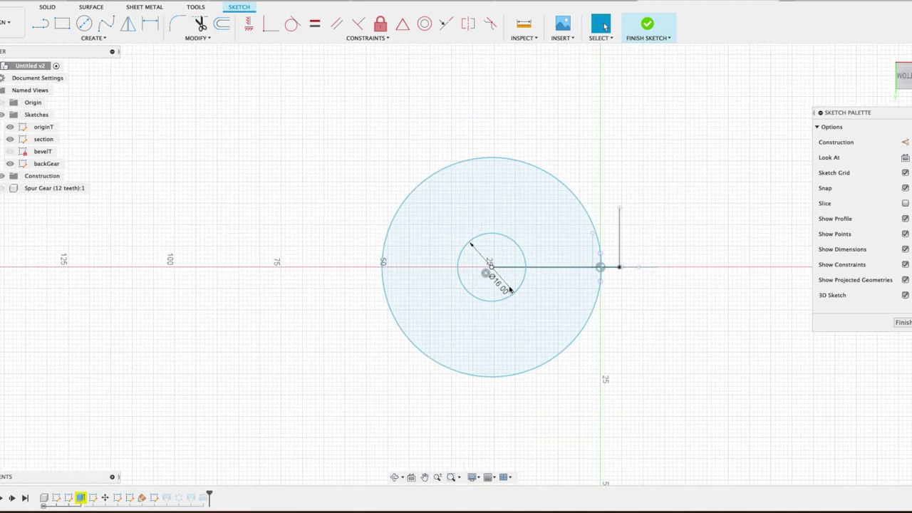
pyautogui.click(902, 323)
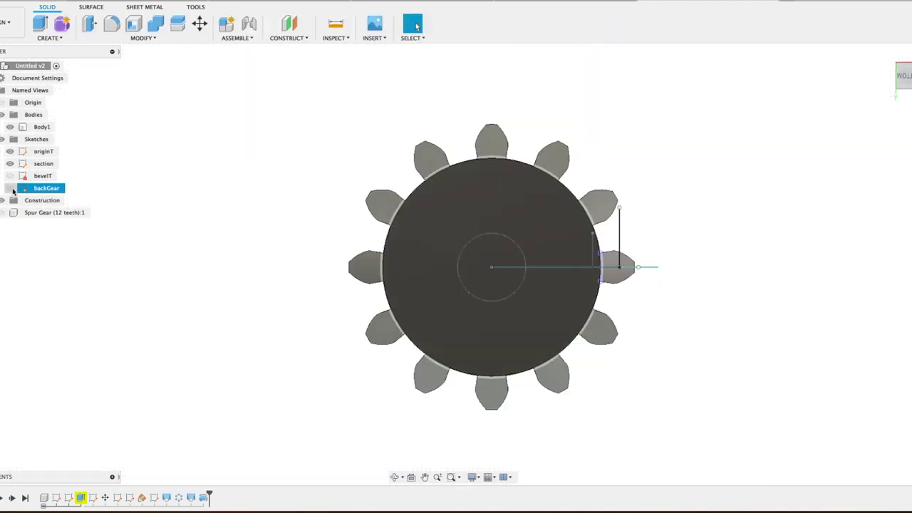
# - Extrude-cut the 16 mm centre circle through the gear to form the bore
pyautogui.click(10, 187)
pyautogui.click(10, 127)
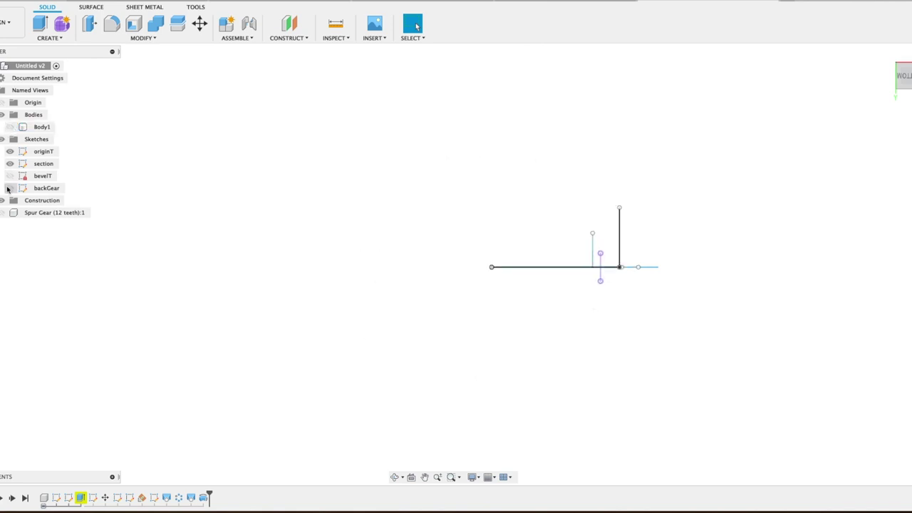
pyautogui.click(9, 188)
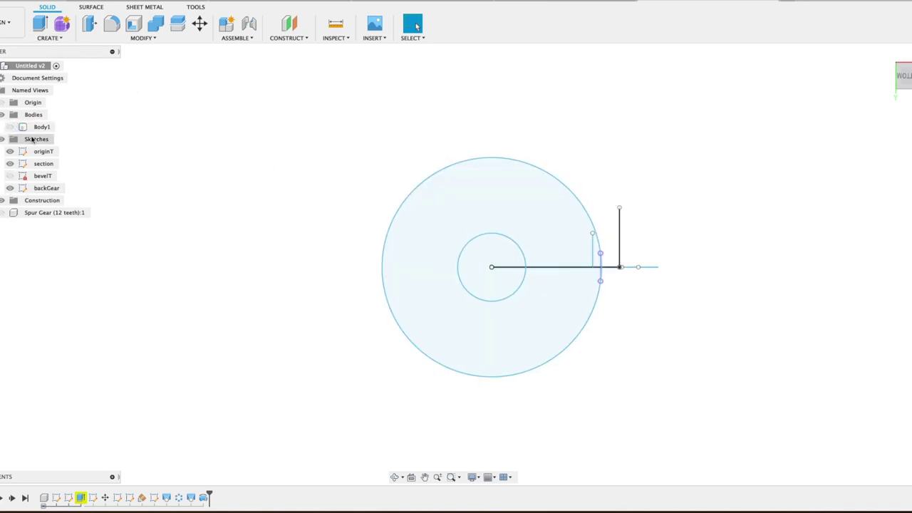
pyautogui.click(10, 127)
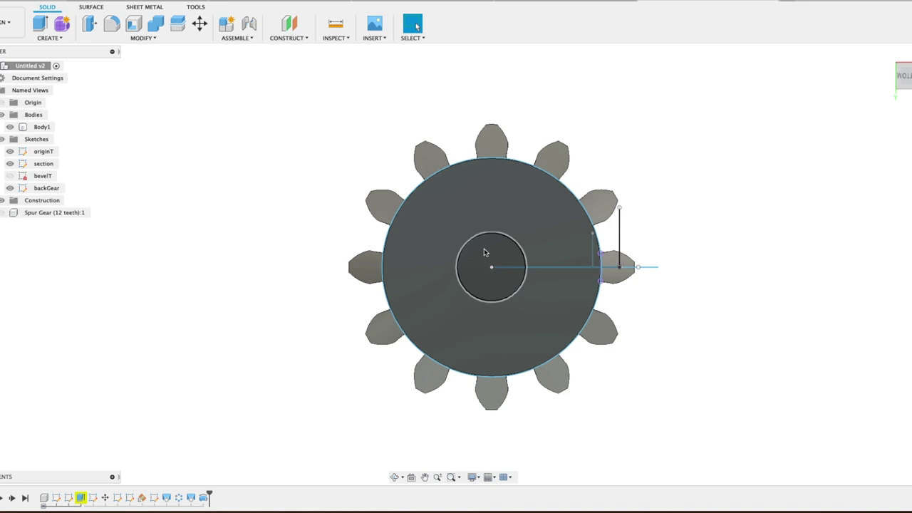
pyautogui.click(485, 253)
pyautogui.rightClick(484, 253)
pyautogui.click(488, 294)
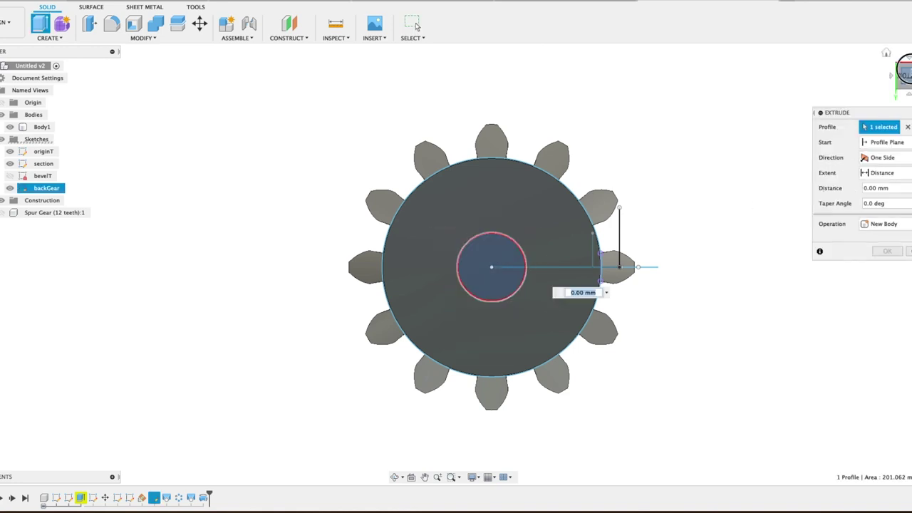
pyautogui.moveTo(495, 255); pyautogui.dragTo(514, 178)
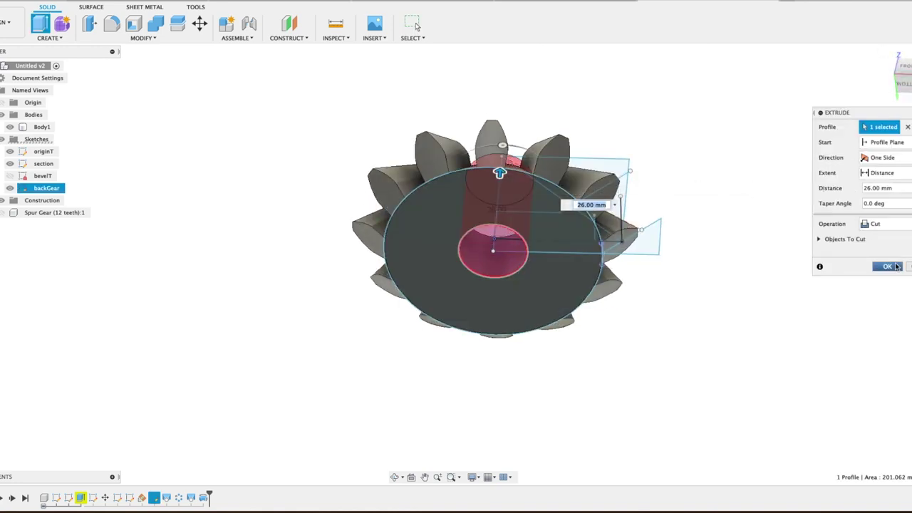
pyautogui.click(887, 267)
# - Chamfer both rim edges of the bore by 0.8 mm
pyautogui.click(142, 37)
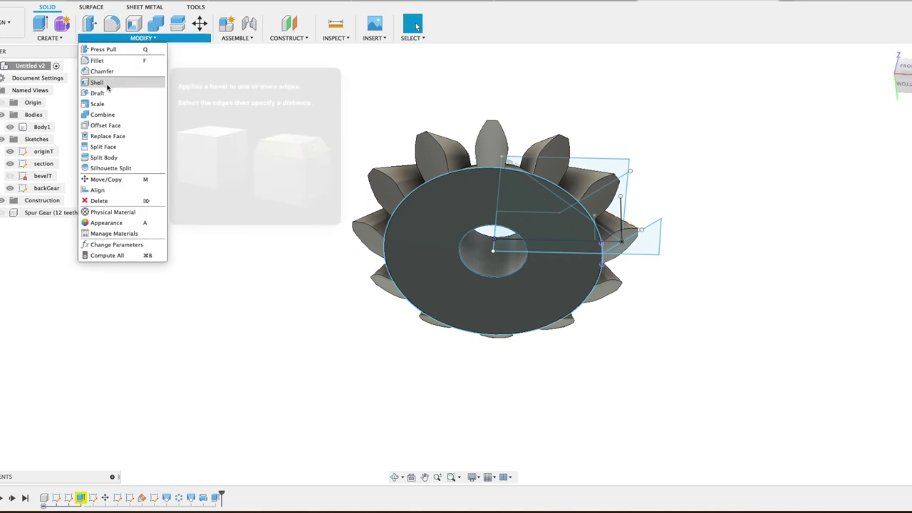
pyautogui.click(100, 72)
pyautogui.click(465, 258)
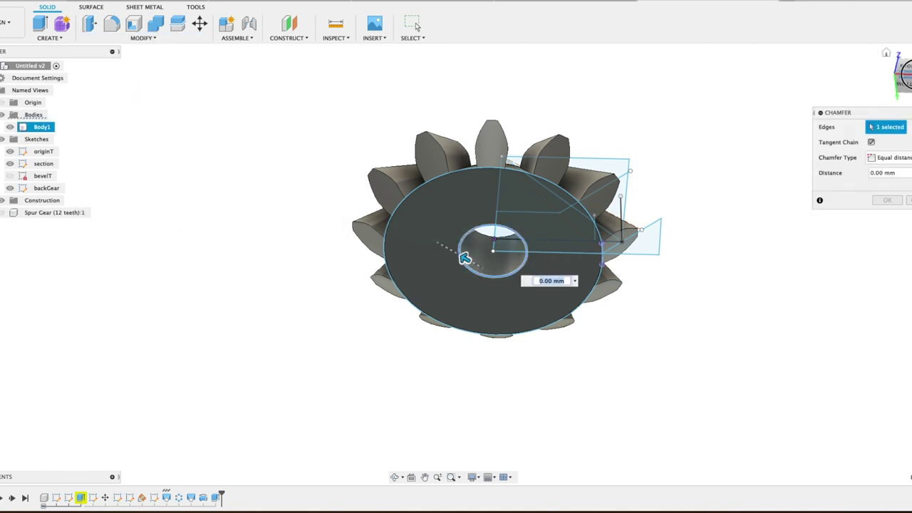
pyautogui.keyDown('shift'); pyautogui.moveTo(453, 264); pyautogui.dragTo(889, 158, button='middle'); pyautogui.keyUp('shift')
pyautogui.click(467, 212)
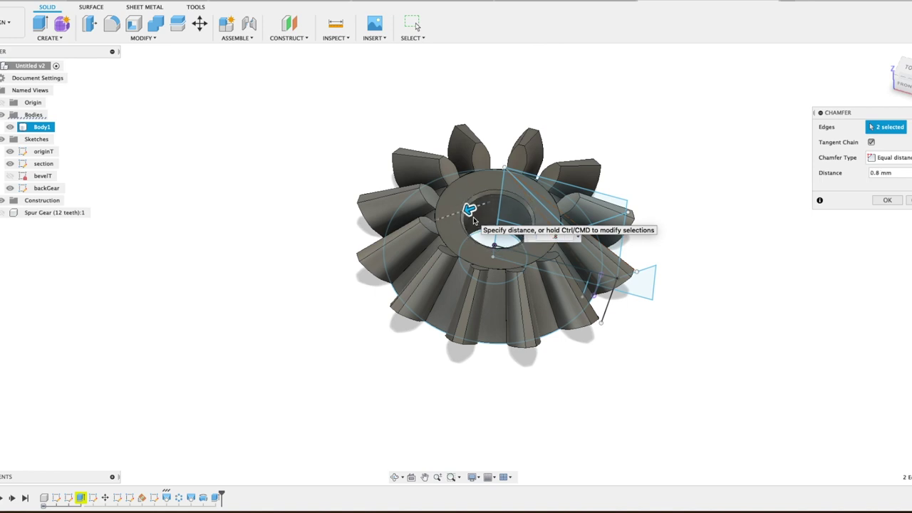
pyautogui.press('Return')
# - Hide the section, originT and backGear sketches and orbit to inspect the finished gear
pyautogui.click(10, 163)
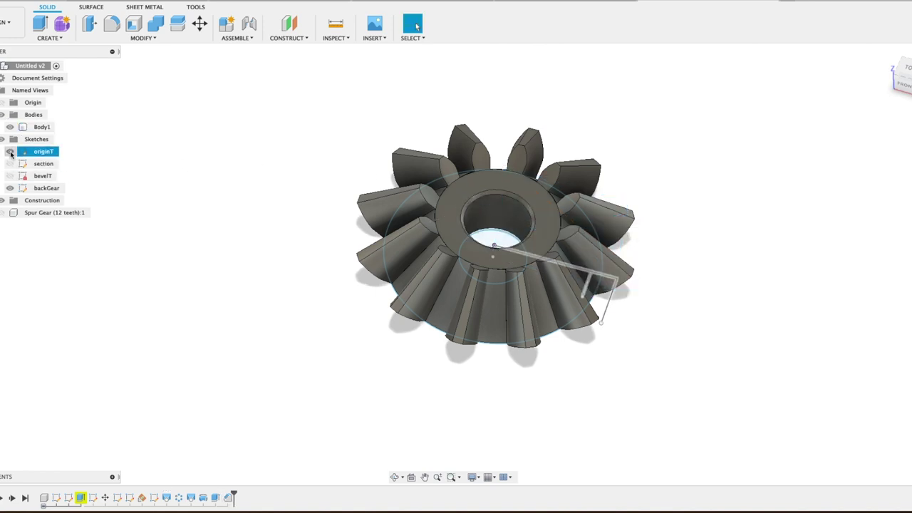
pyautogui.click(10, 152)
pyautogui.click(10, 188)
pyautogui.scroll(1, 495, 240)
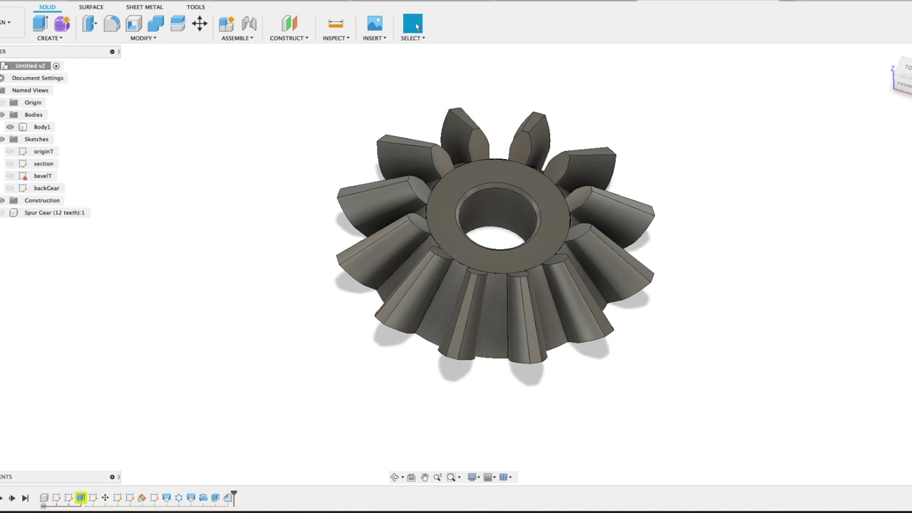
pyautogui.keyDown('shift'); pyautogui.moveTo(903, 89); pyautogui.dragTo(891, 364, button='middle'); pyautogui.keyUp('shift')
# - Save the design as a new version of projectPart2, then show the section sketch again
pyautogui.press('super+s')
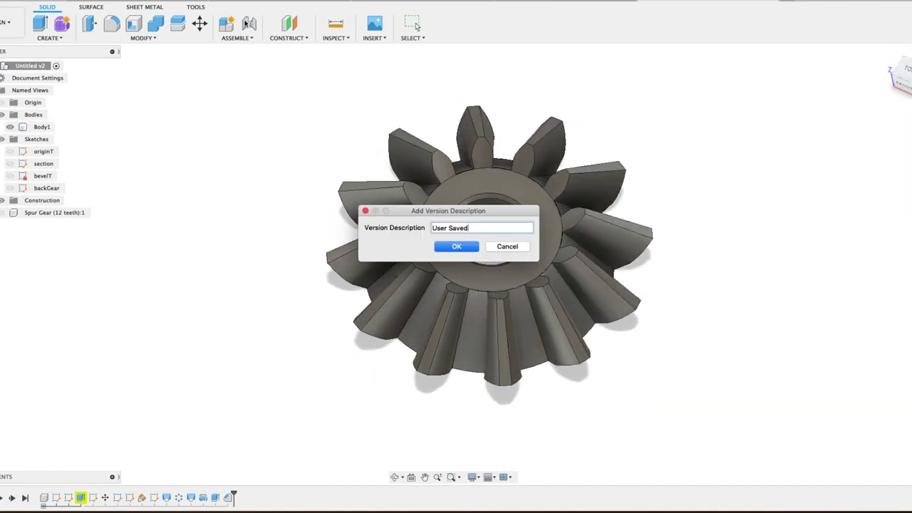
pyautogui.click(457, 247)
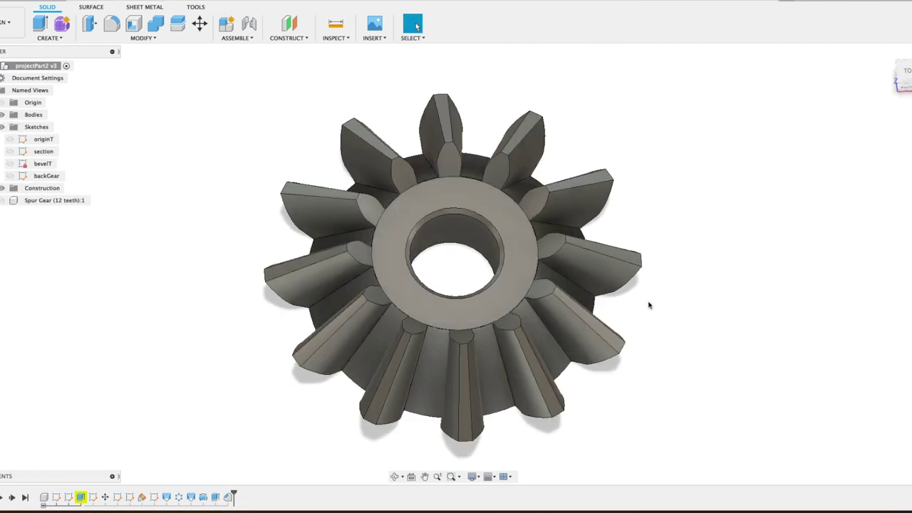
pyautogui.click(10, 151)
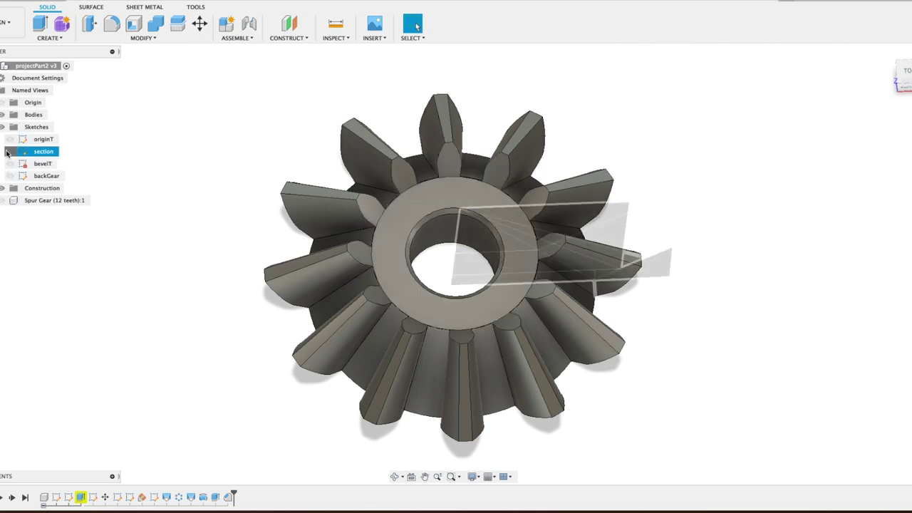
# - Add a driven 20.00 reference dimension from the section sketch's top corner point and finish the sketch
pyautogui.rightClick(457, 247)
pyautogui.click(439, 299)
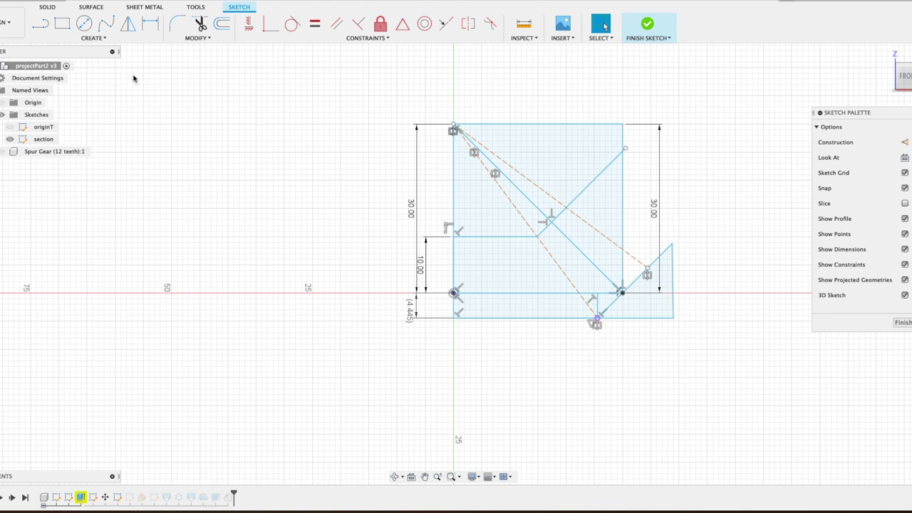
pyautogui.click(93, 38)
pyautogui.click(182, 92)
pyautogui.click(454, 237)
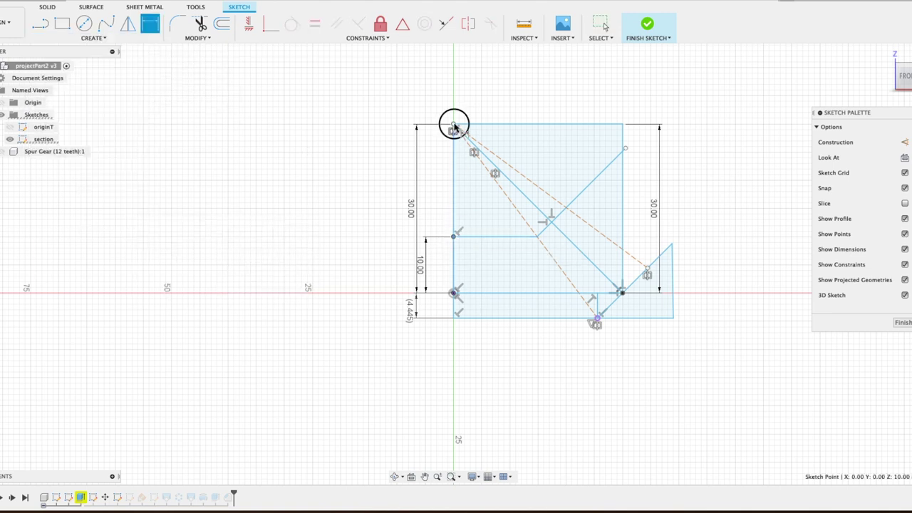
pyautogui.click(438, 187)
pyautogui.press('Return')
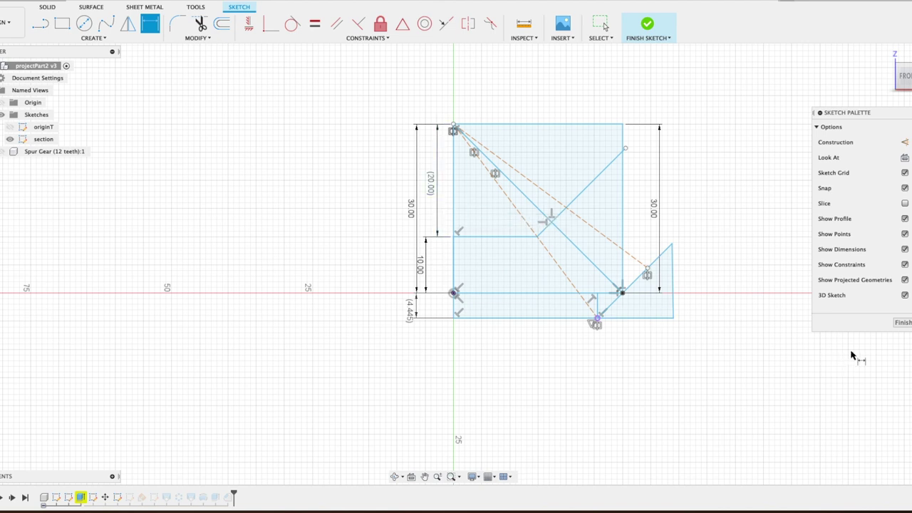
pyautogui.click(902, 323)
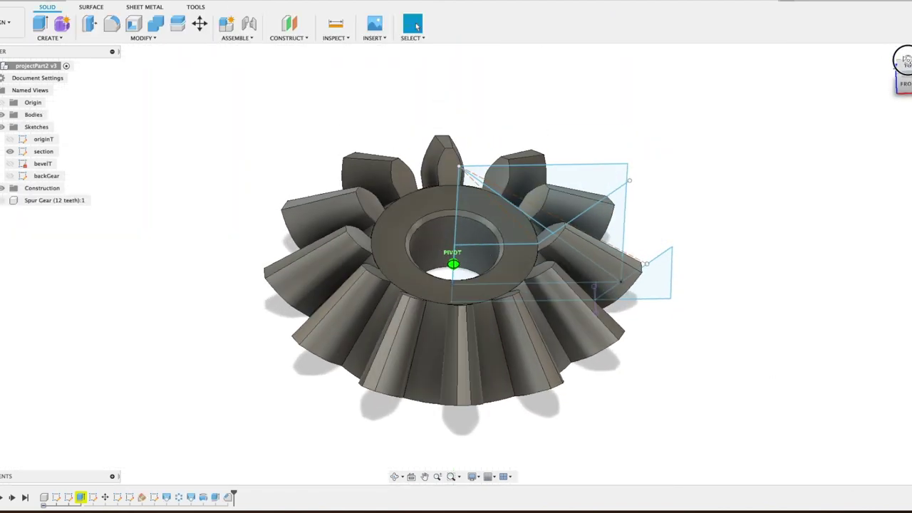
# - Start a Move/Copy on the gear body with Create Copy enabled
pyautogui.click(140, 38)
pyautogui.click(105, 179)
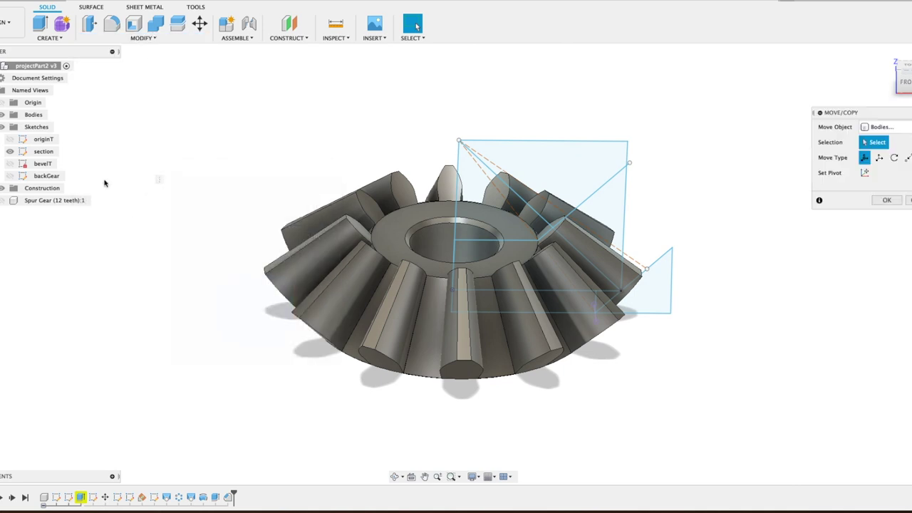
pyautogui.click(368, 234)
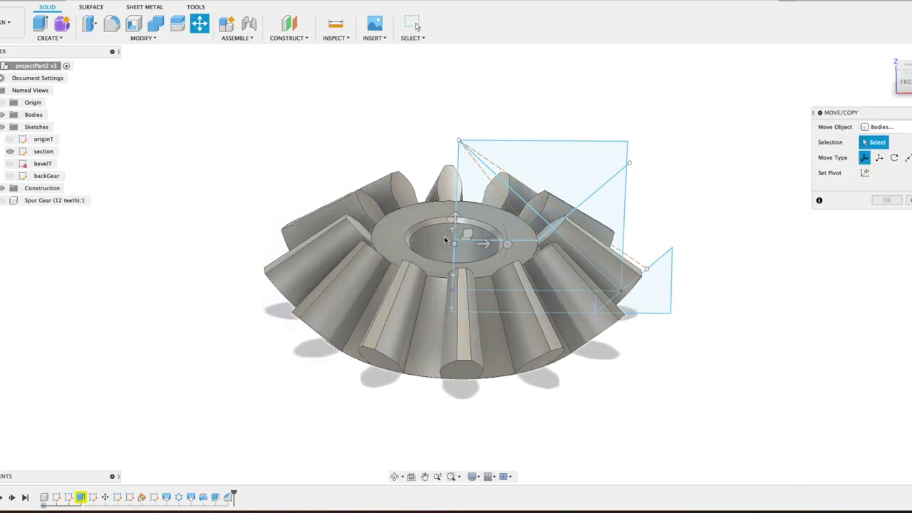
pyautogui.click(449, 216)
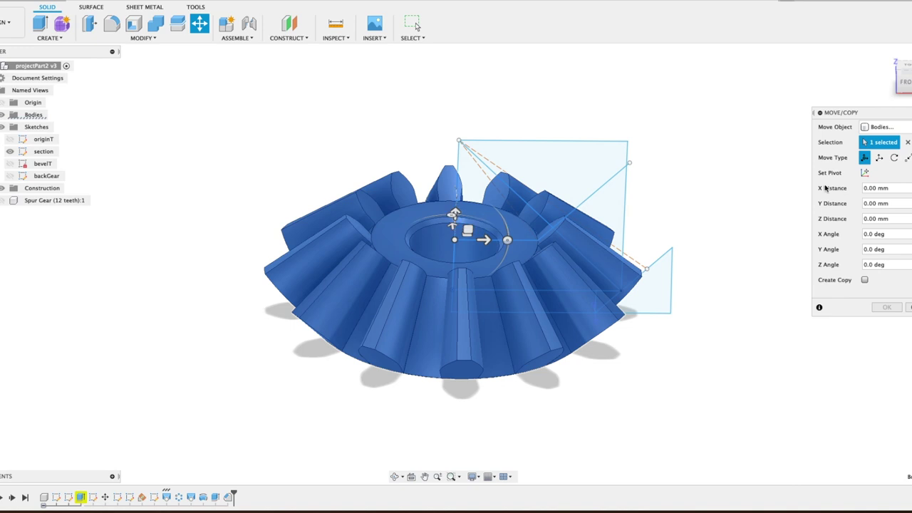
pyautogui.click(864, 282)
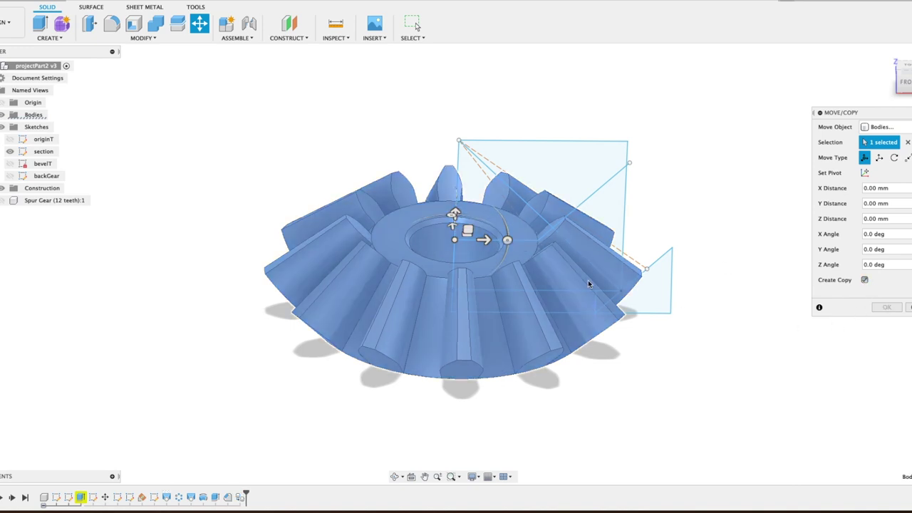
# - Offset the copy 20 mm in X and 20 mm in Z and rotate it -90° about Y
pyautogui.moveTo(485, 240); pyautogui.dragTo(546, 241)
pyautogui.write('20')
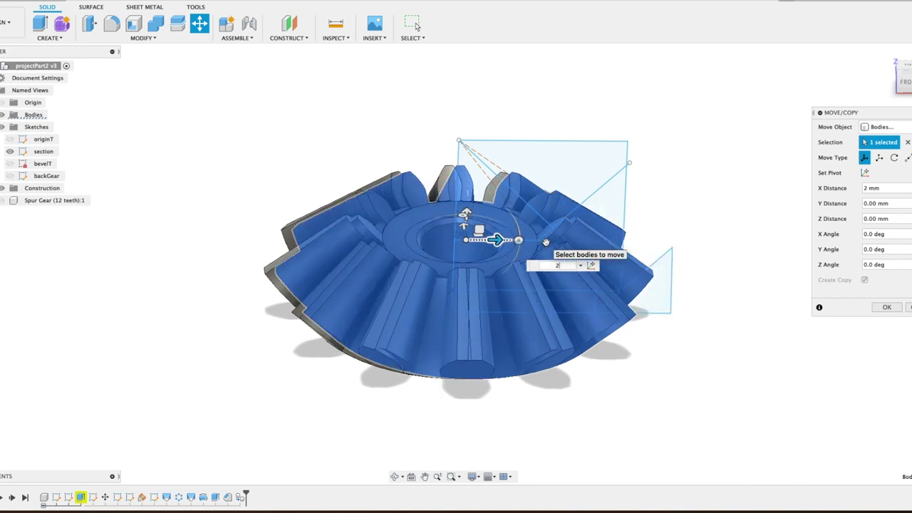
pyautogui.click(904, 82)
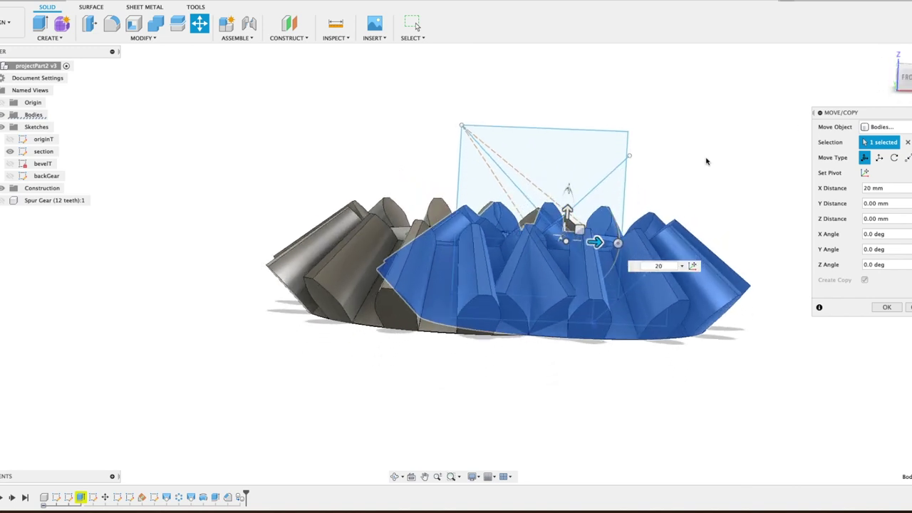
pyautogui.moveTo(568, 209); pyautogui.dragTo(570, 228)
pyautogui.write('20')
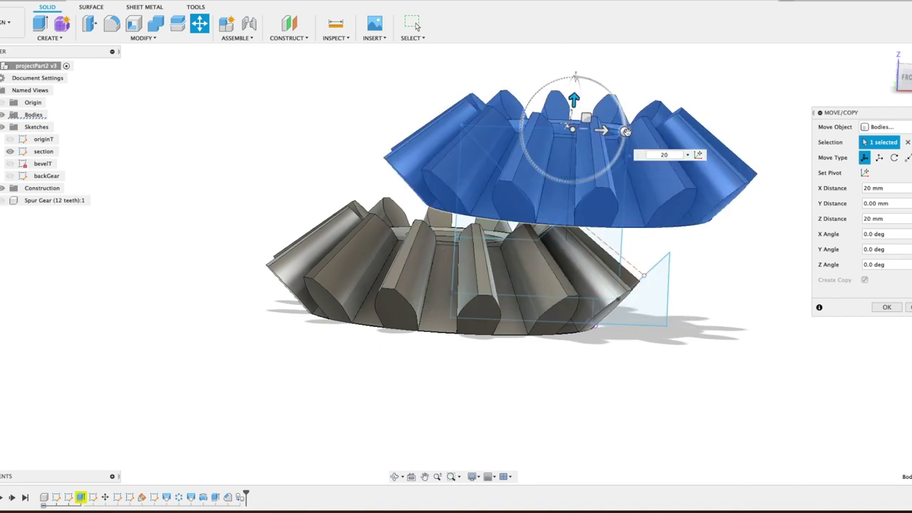
pyautogui.moveTo(625, 131); pyautogui.dragTo(580, 77)
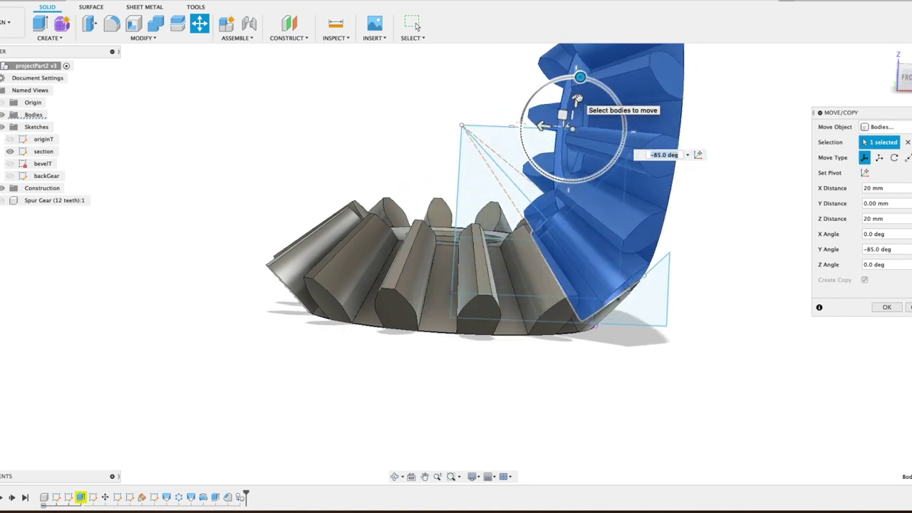
pyautogui.write('-90')
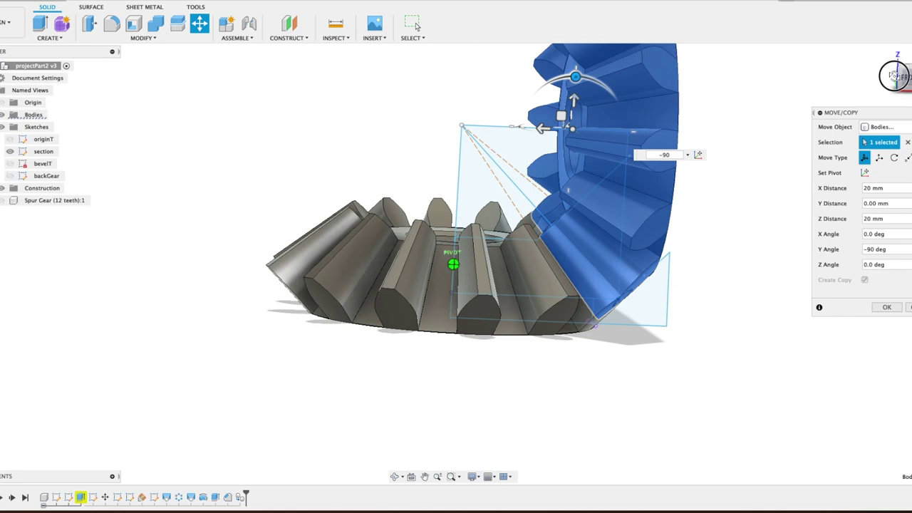
pyautogui.keyDown('shift'); pyautogui.moveTo(798, 84); pyautogui.dragTo(737, 81, button='middle'); pyautogui.keyUp('shift')
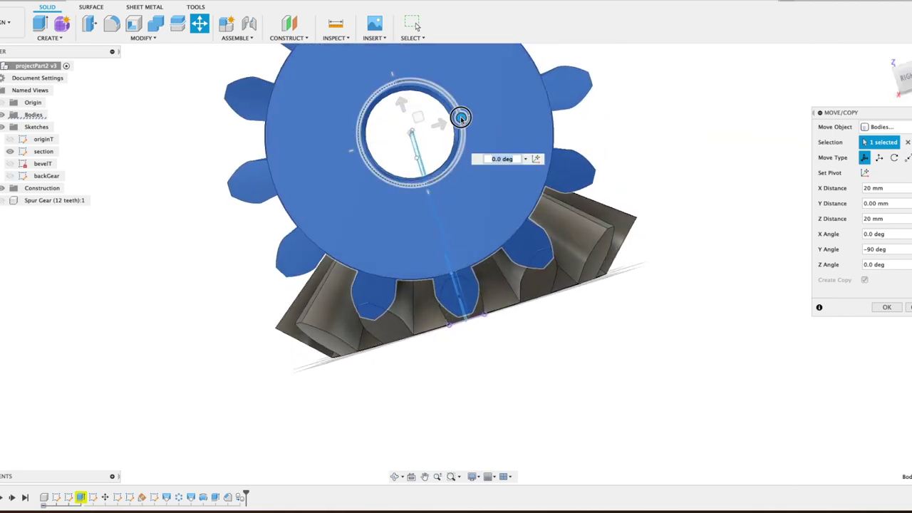
pyautogui.moveTo(461, 117); pyautogui.dragTo(463, 130)
# - Confirm the rotated copy and hide the section sketch to view both gears
pyautogui.click(887, 308)
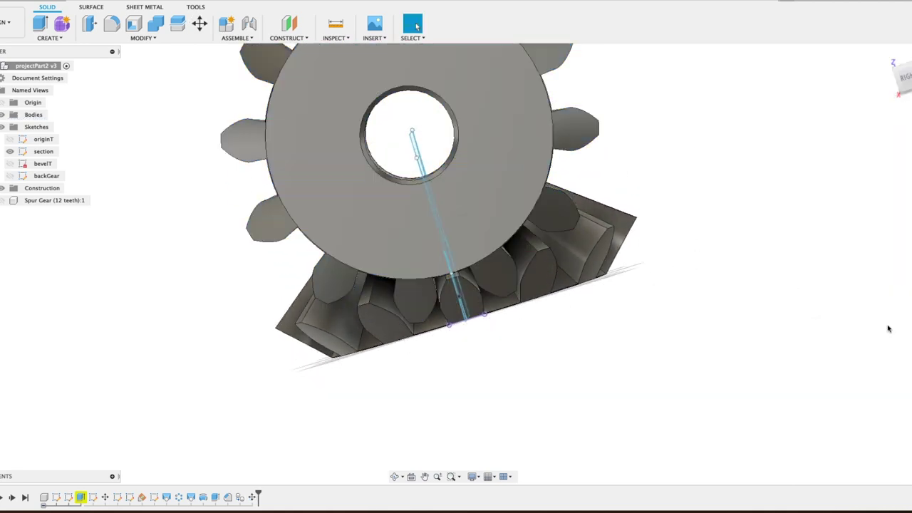
pyautogui.keyDown('shift'); pyautogui.moveTo(900, 71); pyautogui.dragTo(886, 45, button='middle'); pyautogui.keyUp('shift')
pyautogui.click(10, 151)
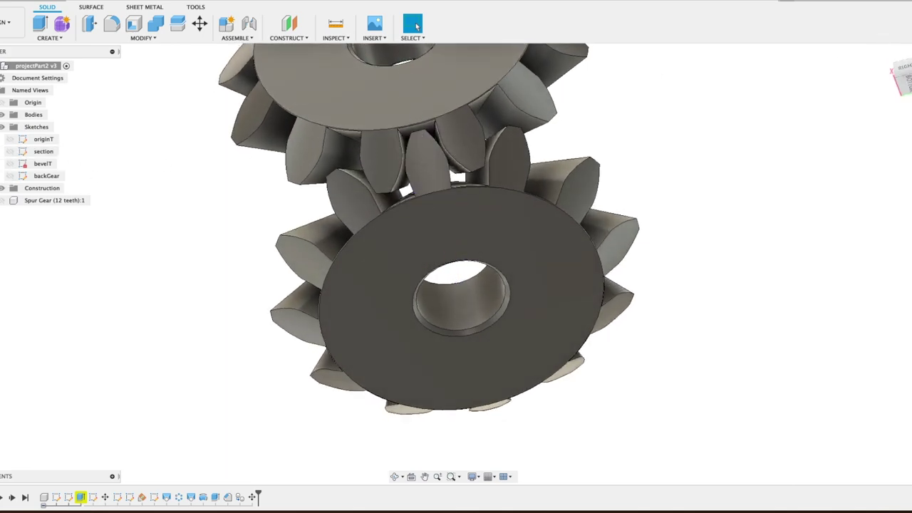
pyautogui.keyDown('shift'); pyautogui.moveTo(820, 117); pyautogui.dragTo(781, 146, button='middle'); pyautogui.keyUp('shift')
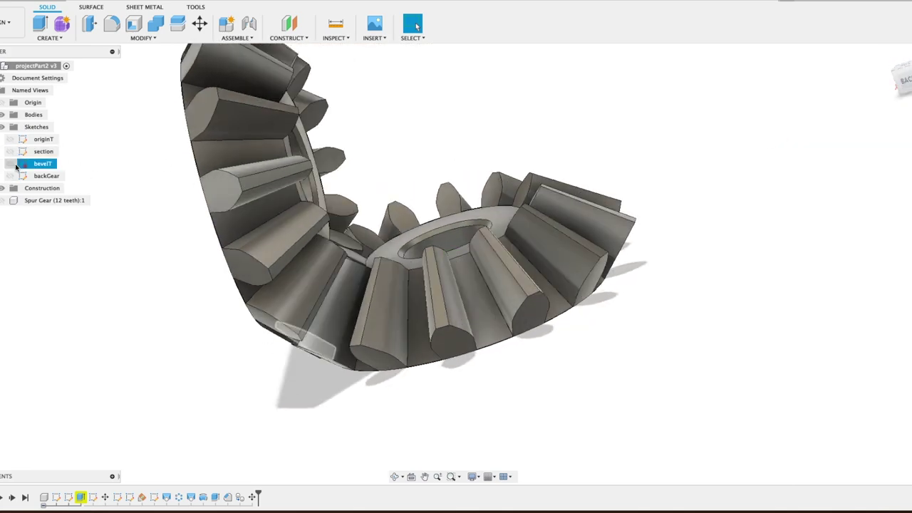
# - Orbit and zoom around the gear pair to inspect the meshing teeth up close
pyautogui.click(10, 151)
pyautogui.moveTo(898, 93)
pyautogui.keyDown('shift'); pyautogui.mouseDown(button='middle')
pyautogui.moveTo(896, 82)
pyautogui.moveTo(836, 100)
pyautogui.moveTo(794, 100)
pyautogui.moveTo(715, 126)
pyautogui.moveTo(712, 154)
pyautogui.moveTo(798, 167)
pyautogui.moveTo(813, 154)
pyautogui.mouseUp(button='middle'); pyautogui.keyUp('shift')
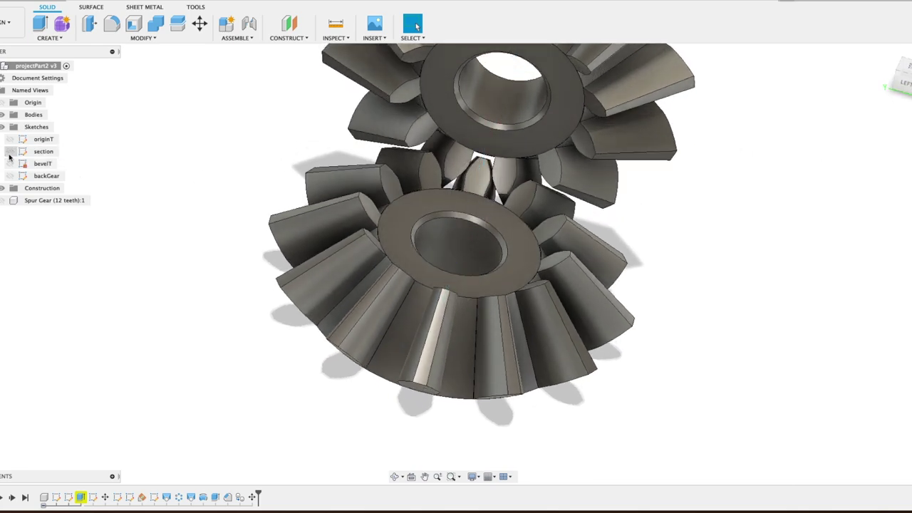
pyautogui.scroll(10, 549, 189)
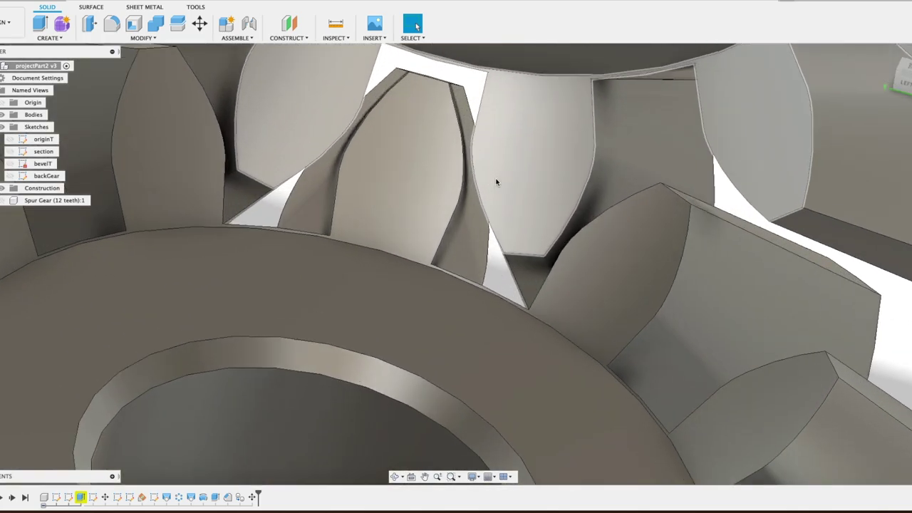
pyautogui.keyDown('shift'); pyautogui.moveTo(453, 264); pyautogui.dragTo(553, 317, button='middle'); pyautogui.keyUp('shift')
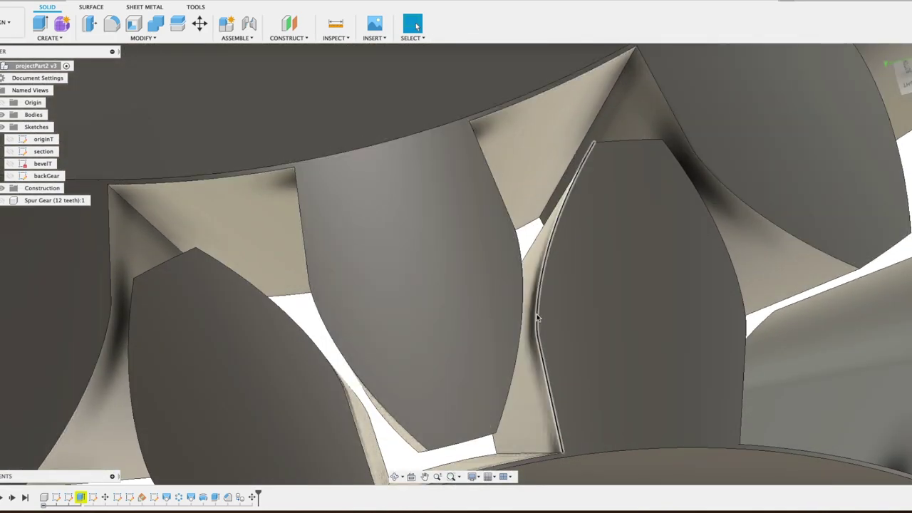
pyautogui.scroll(-6, 748, 301)
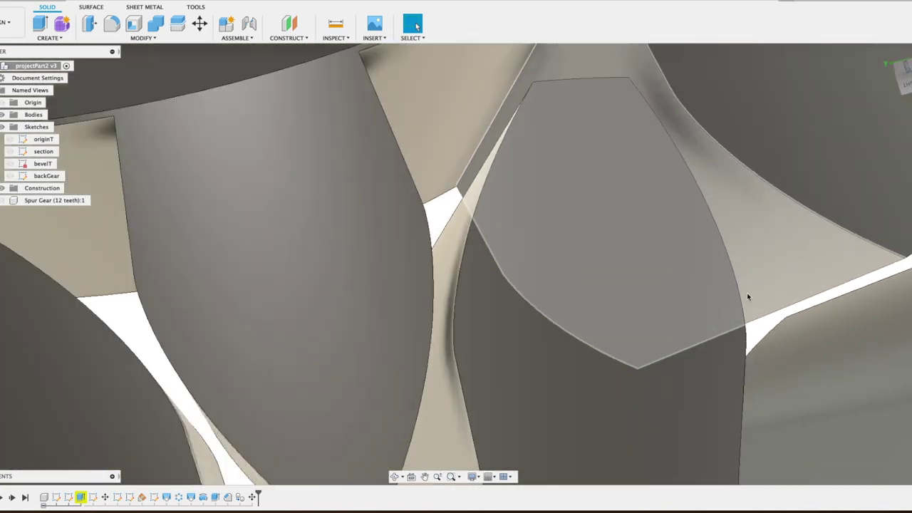
pyautogui.scroll(-3, 748, 300)
pyautogui.keyDown('shift'); pyautogui.moveTo(748, 301); pyautogui.dragTo(651, 220, button='middle'); pyautogui.keyUp('shift')
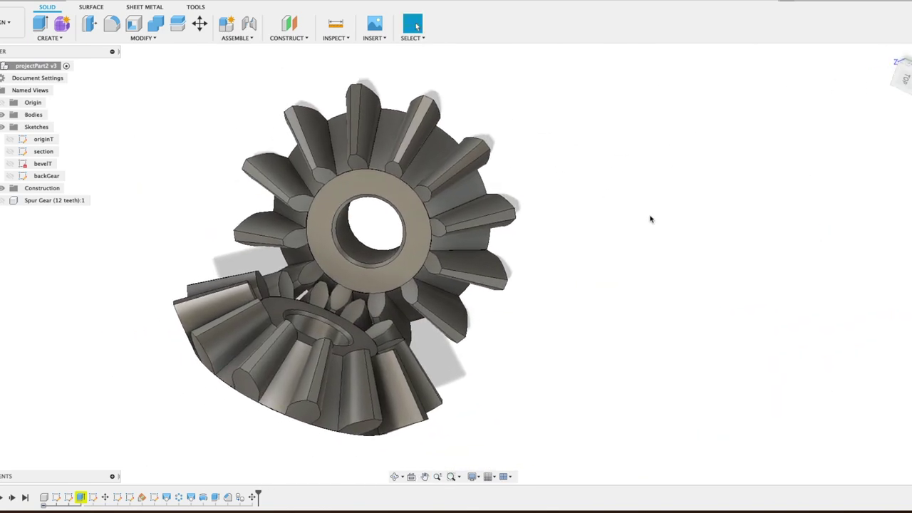